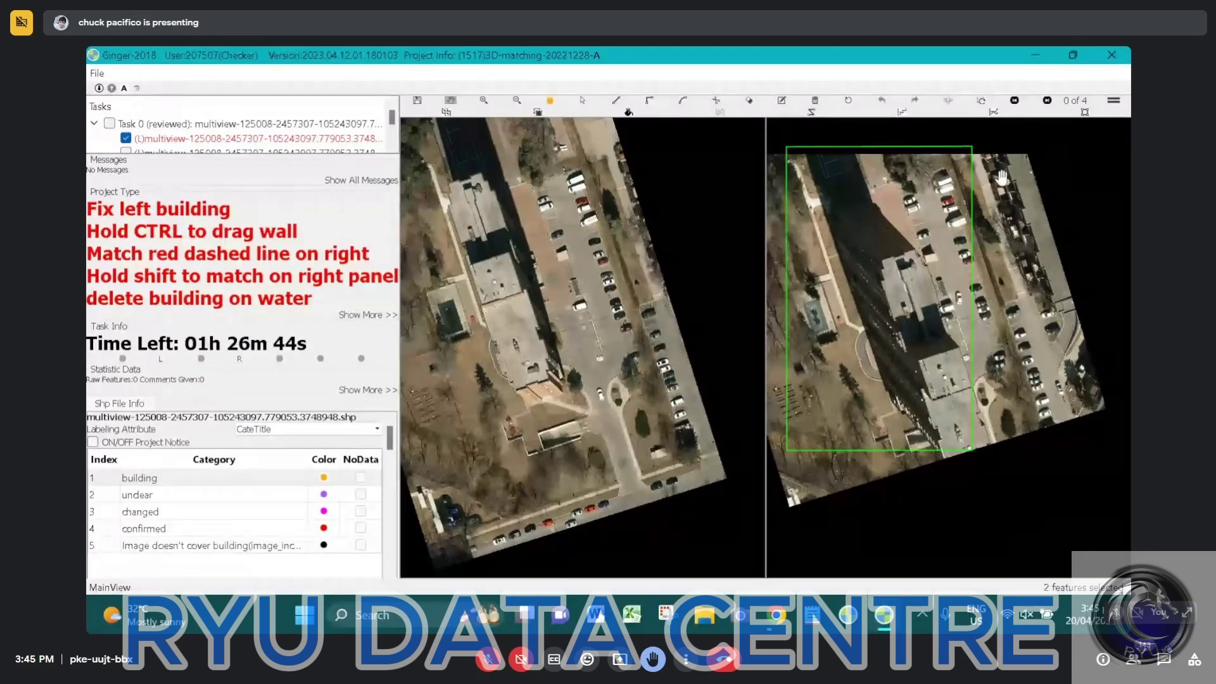
click(1037, 56)
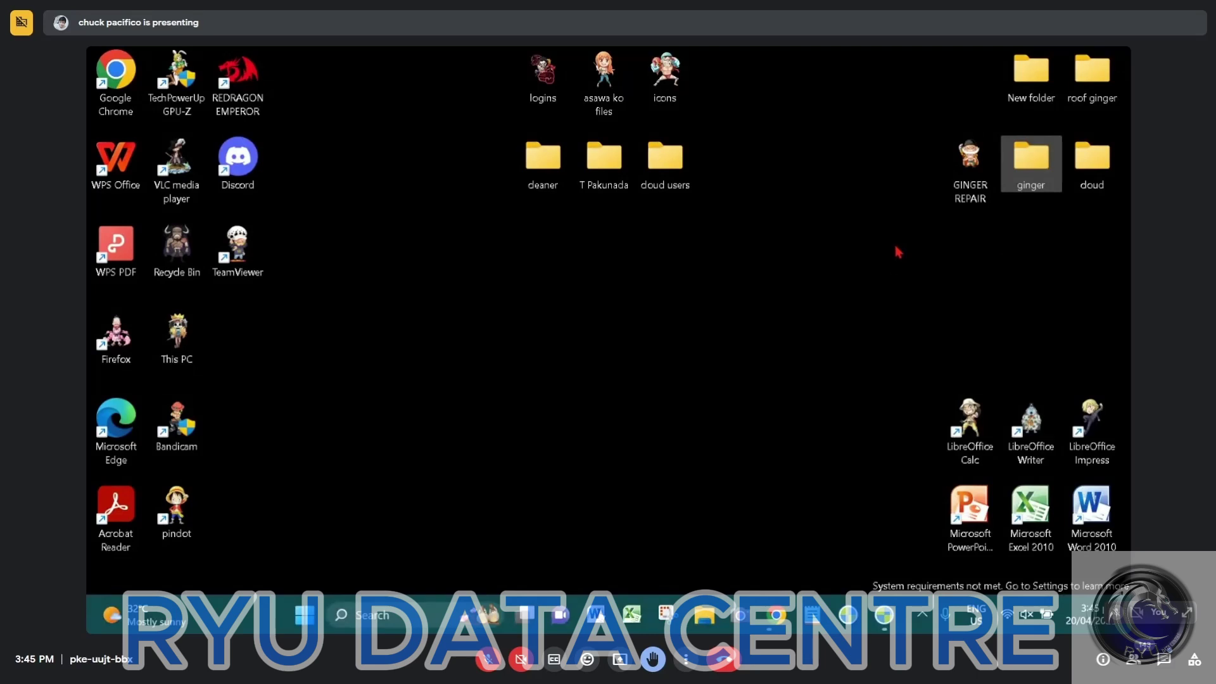
key(Up)
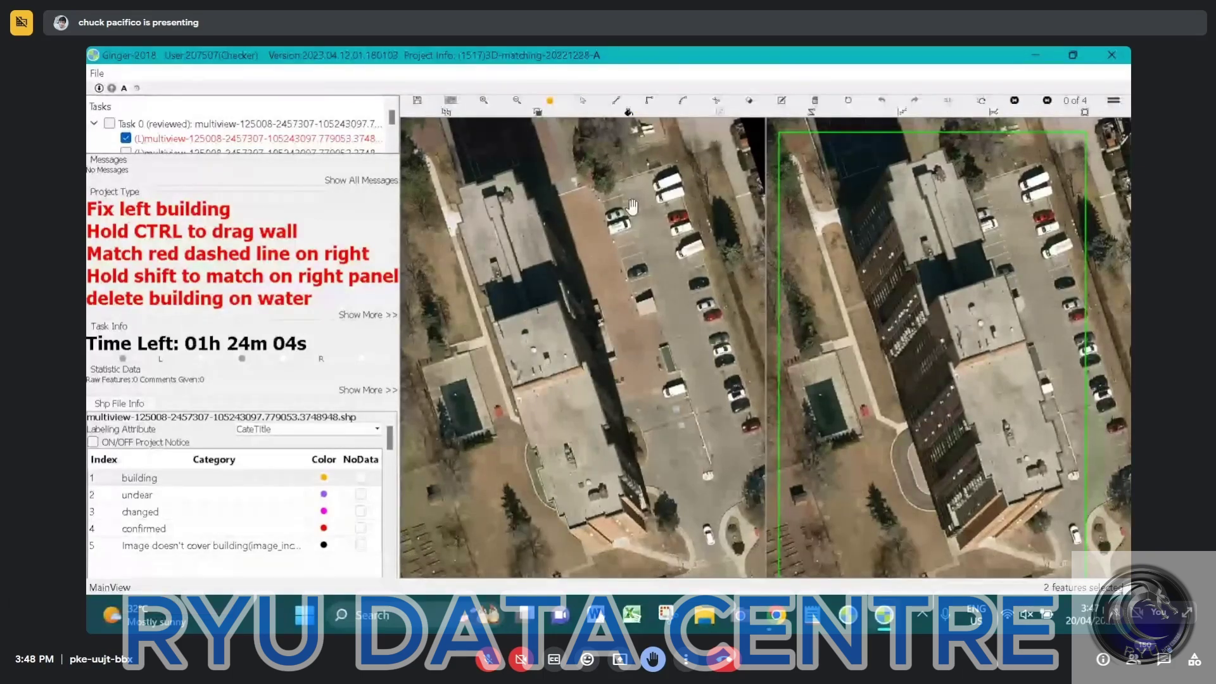
Swap the L and R aerial images so the R image with the tall visible facade becomes the main editing view
click(950, 104)
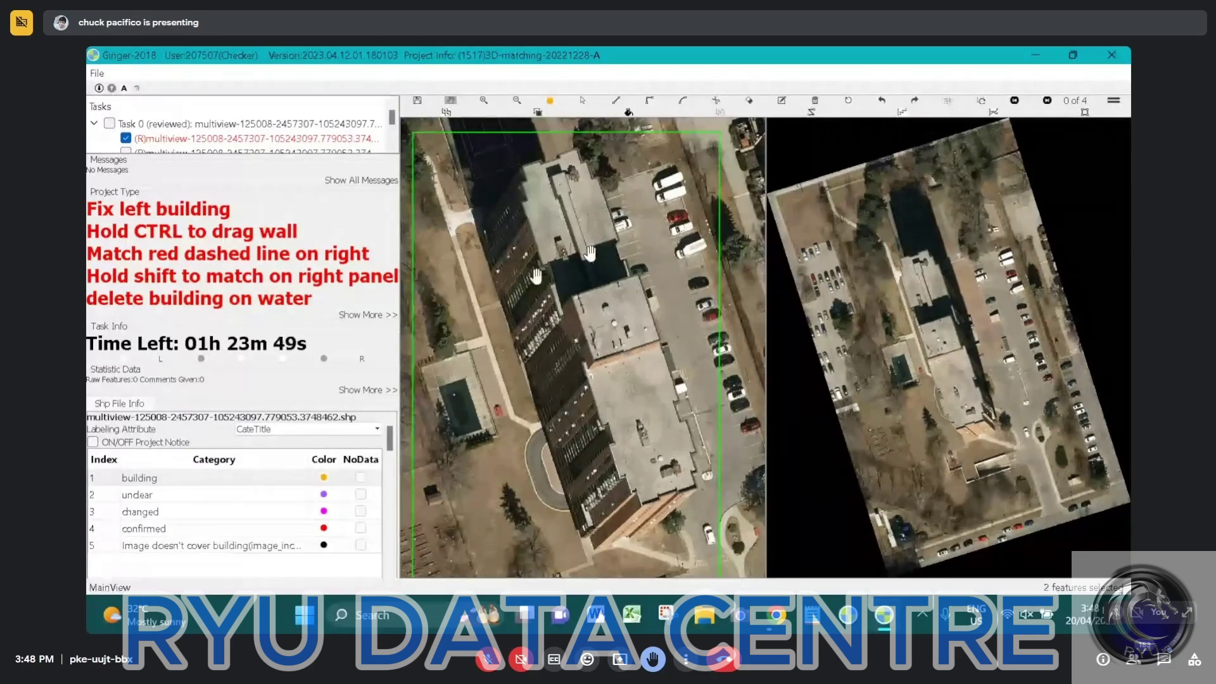
drag(557, 239, 516, 235)
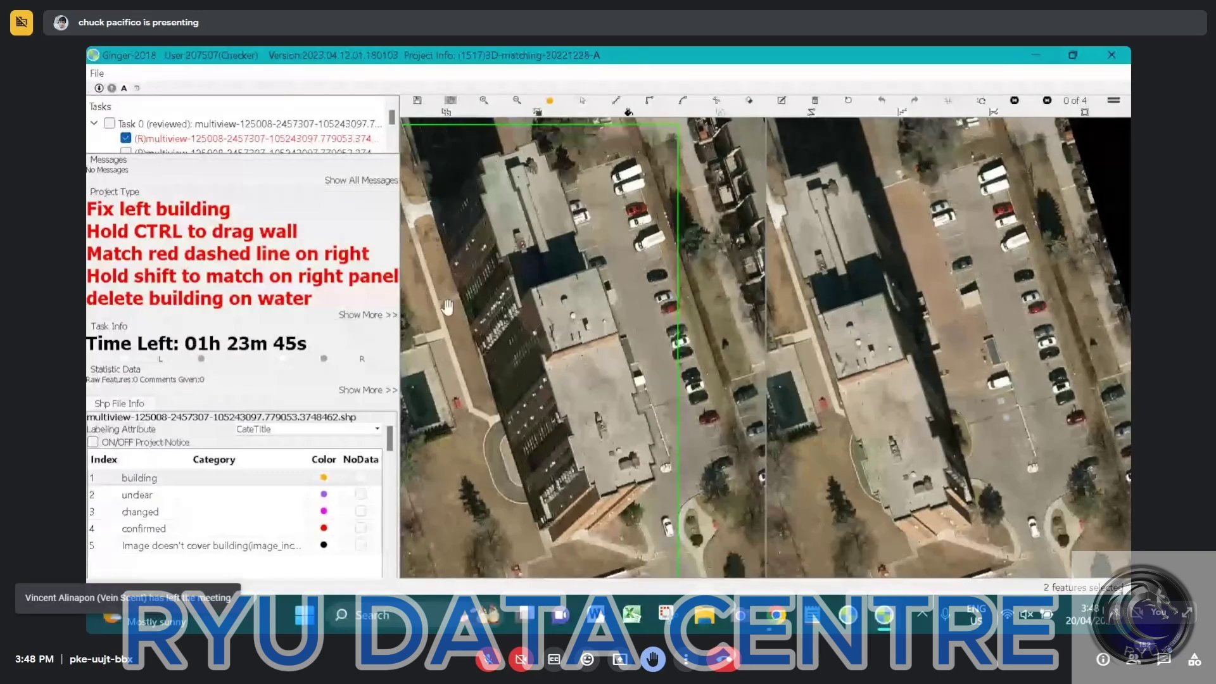
drag(562, 254, 602, 249)
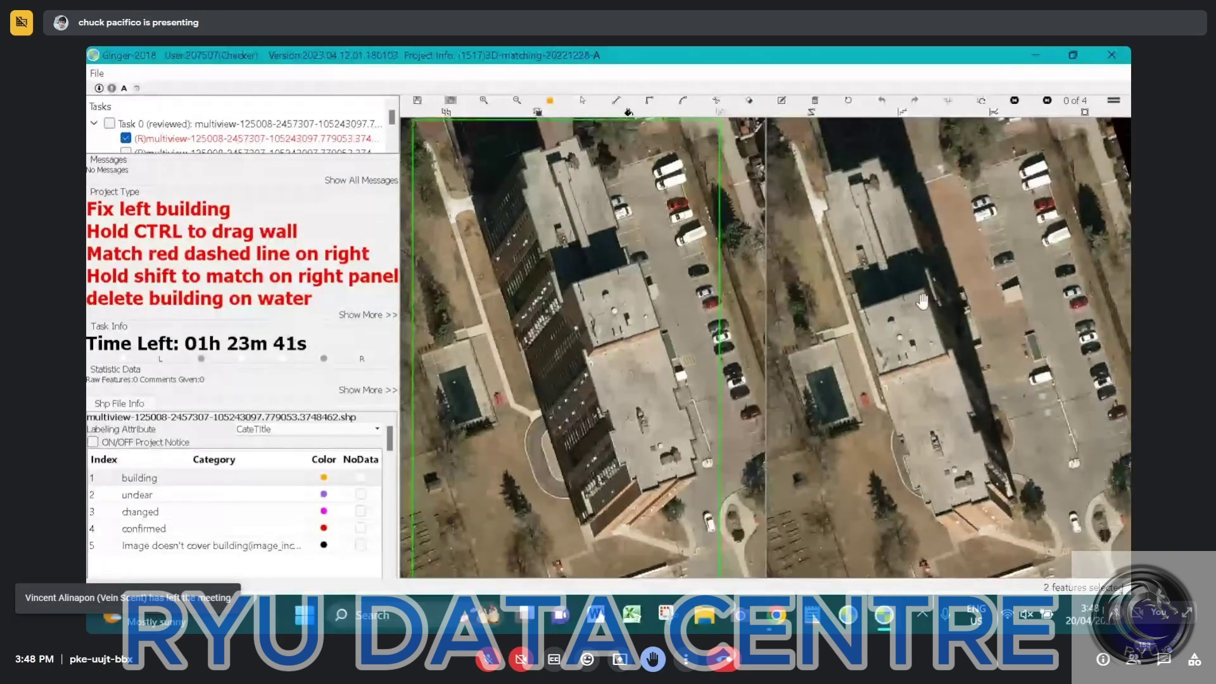
drag(922, 302, 900, 307)
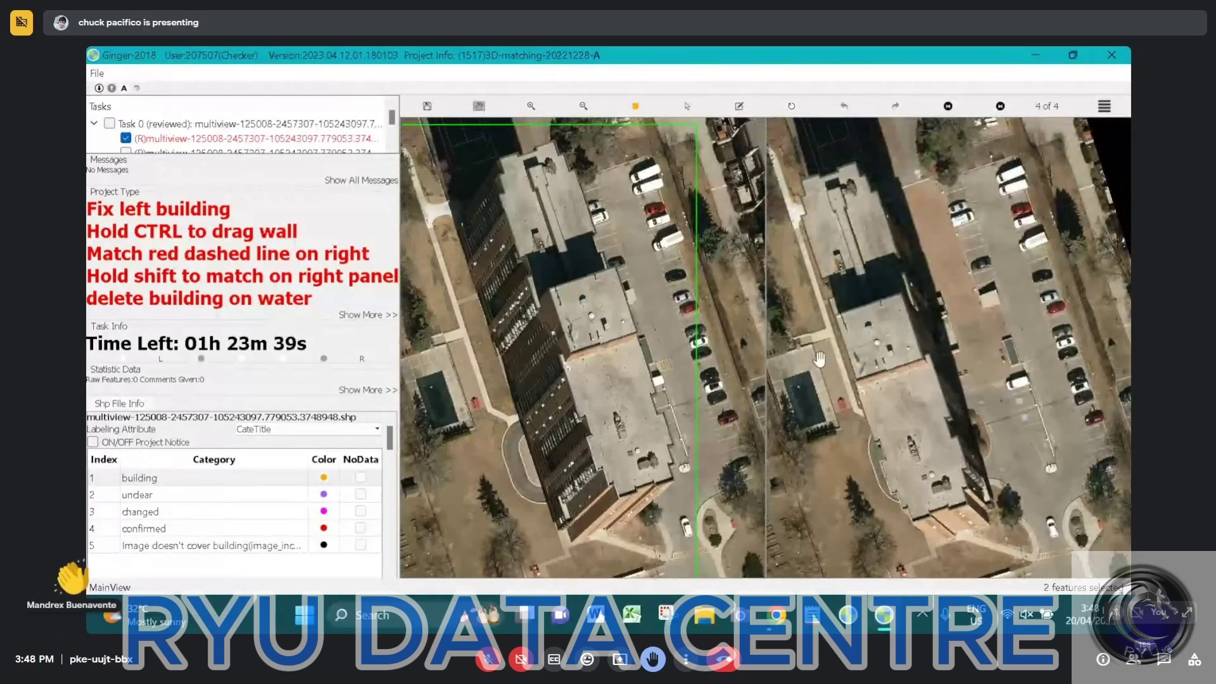
click(551, 324)
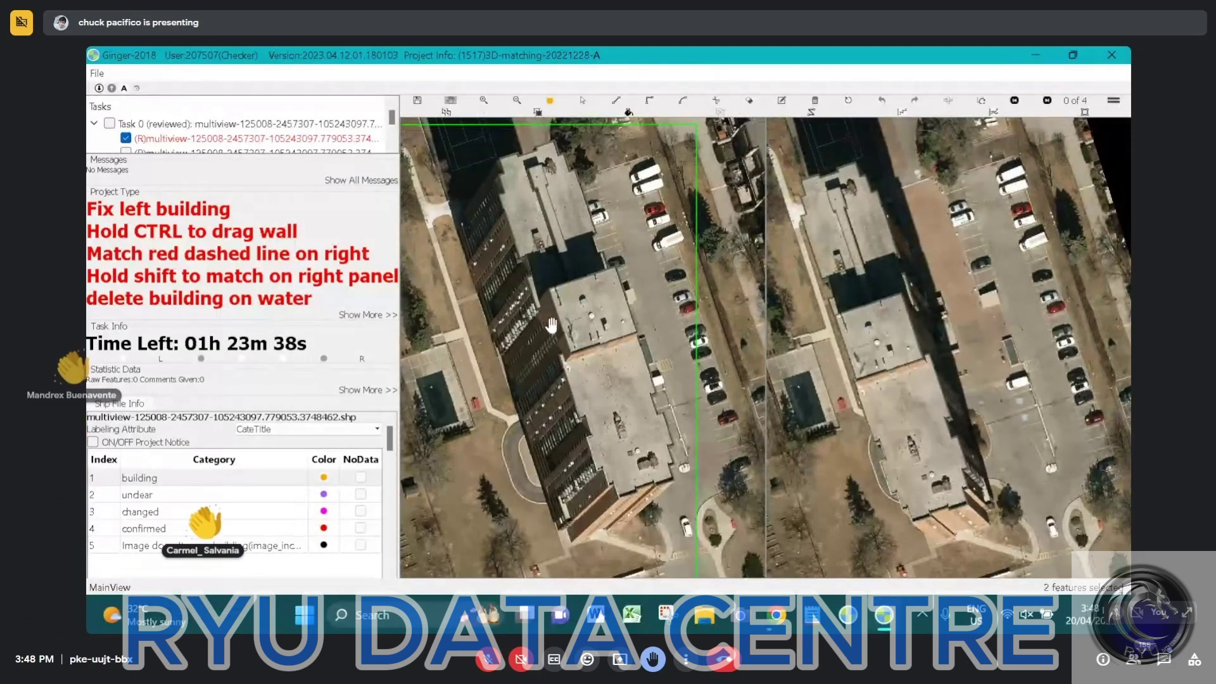
scroll(526, 286, up, 2)
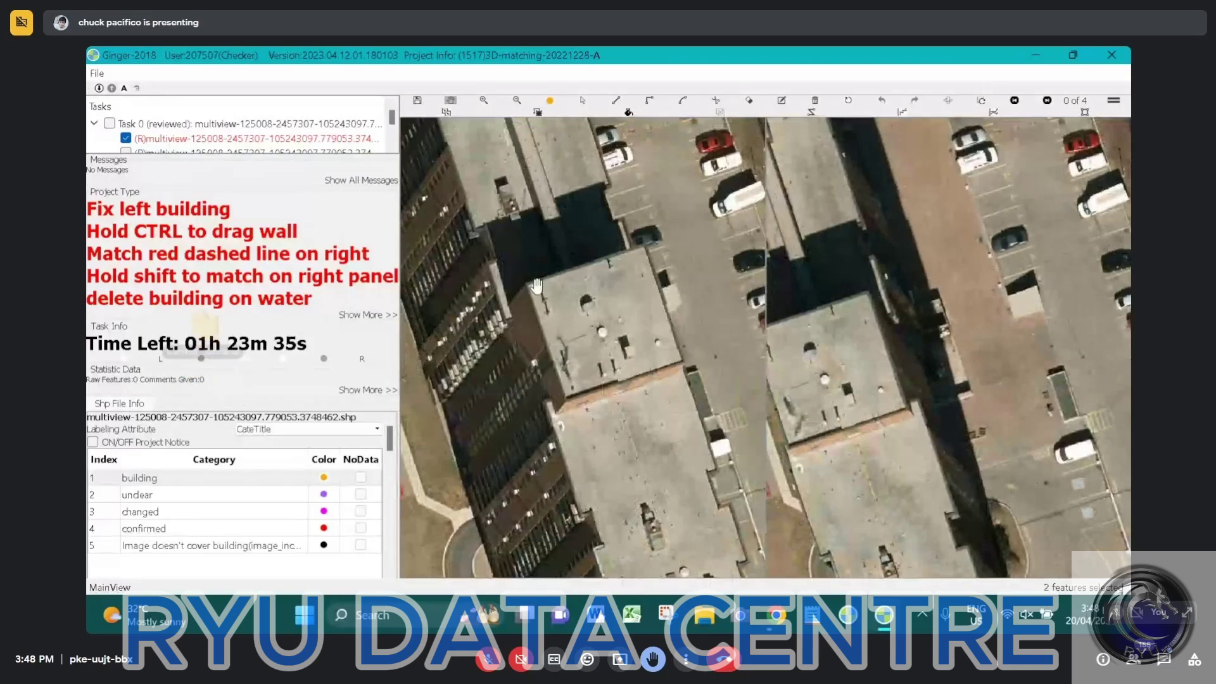
click(531, 283)
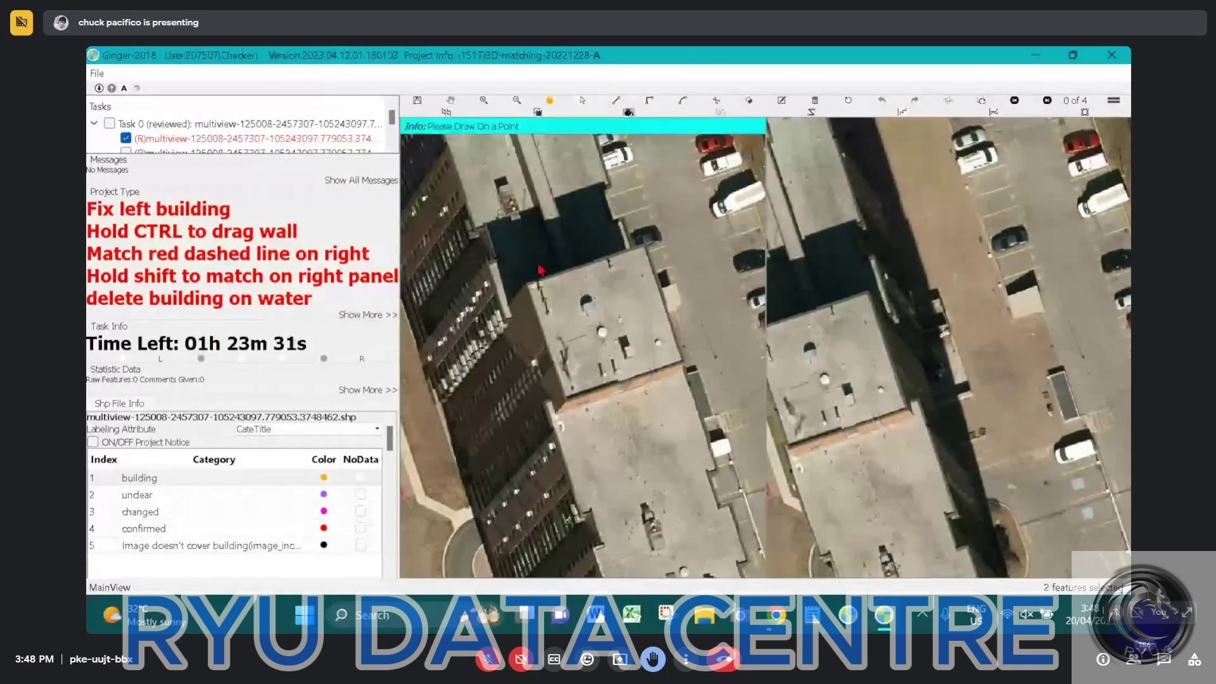
key(Escape)
drag(618, 248, 621, 261)
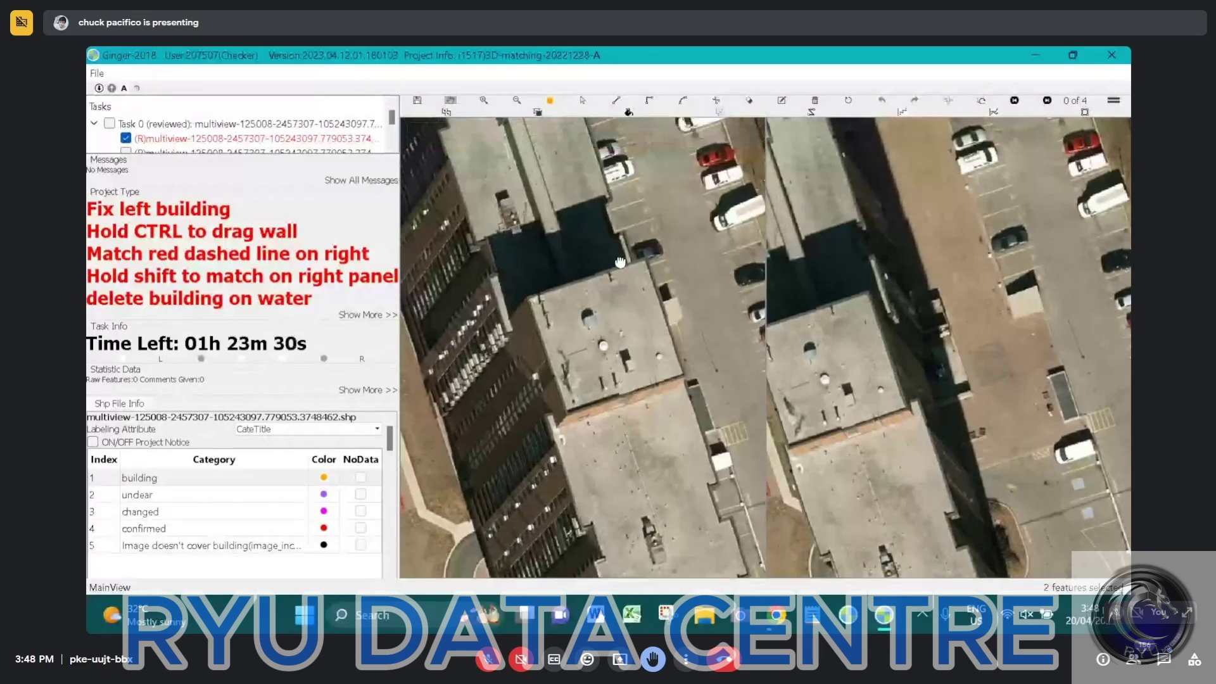
click(646, 270)
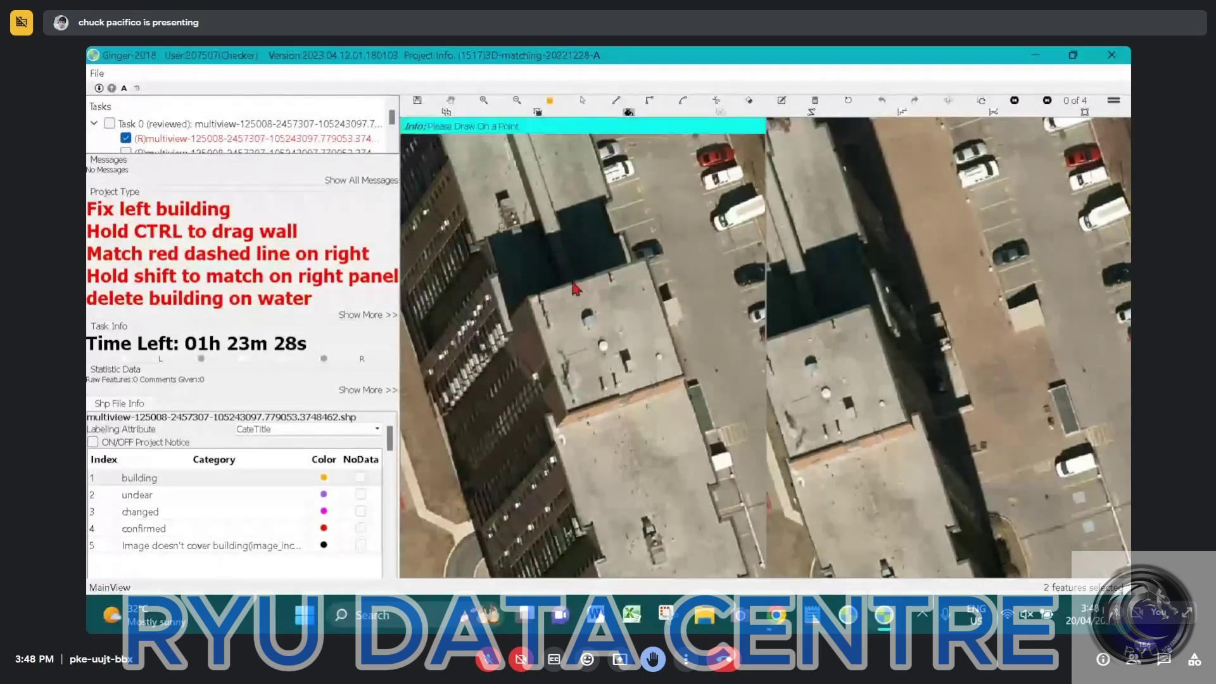
Draw a rectangular building outline around the middle roof section in the image with the tall visible facade
key(r)
click(646, 256)
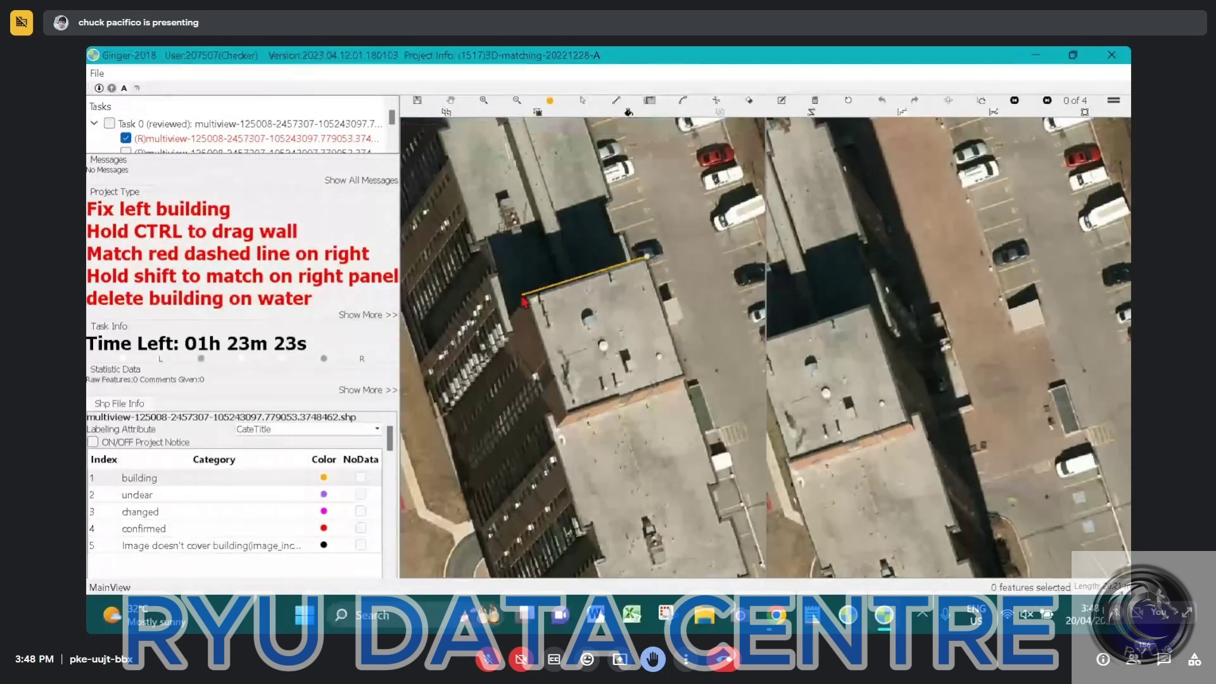
click(567, 415)
click(650, 261)
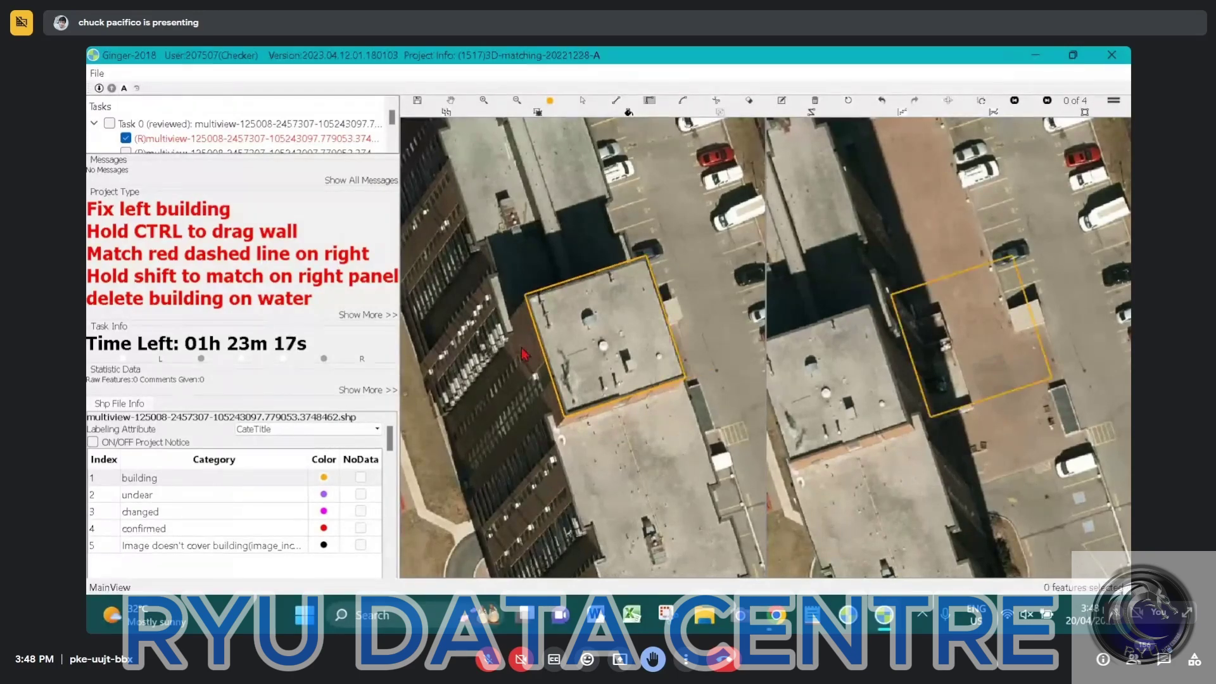
Check how the middle section's outline fits the roof's corners and edges
scroll(543, 298, up, 2)
scroll(523, 289, up, 1)
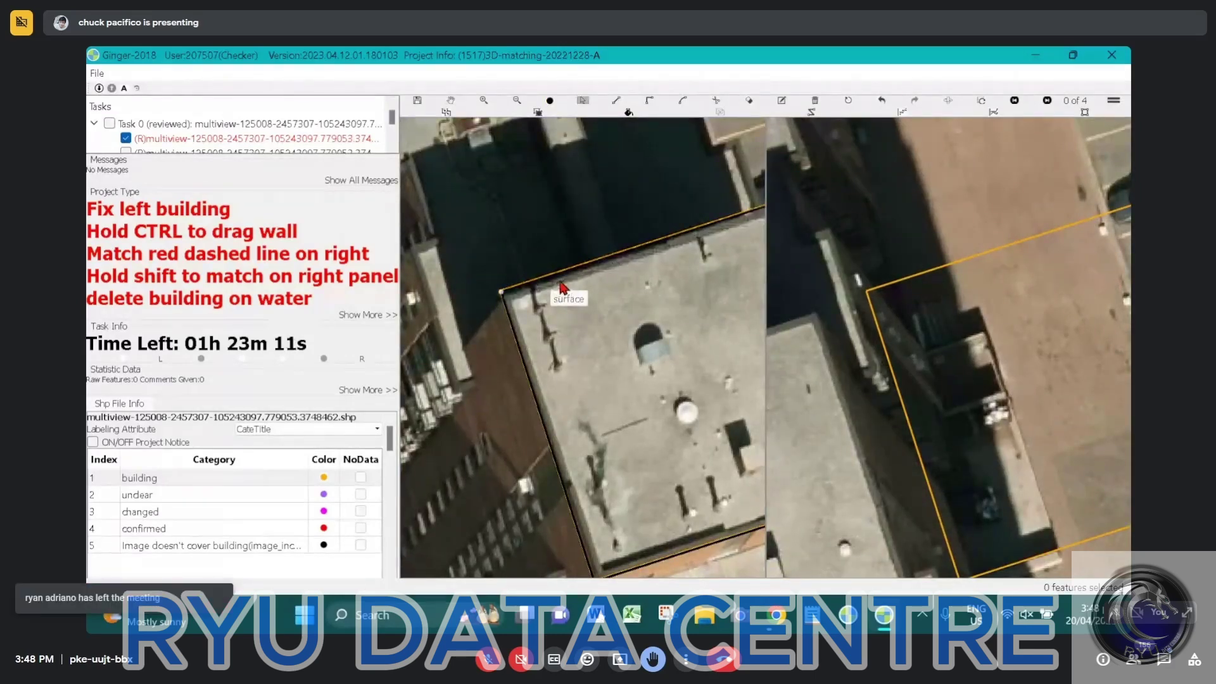
scroll(562, 286, up, 1)
scroll(576, 284, up, 1)
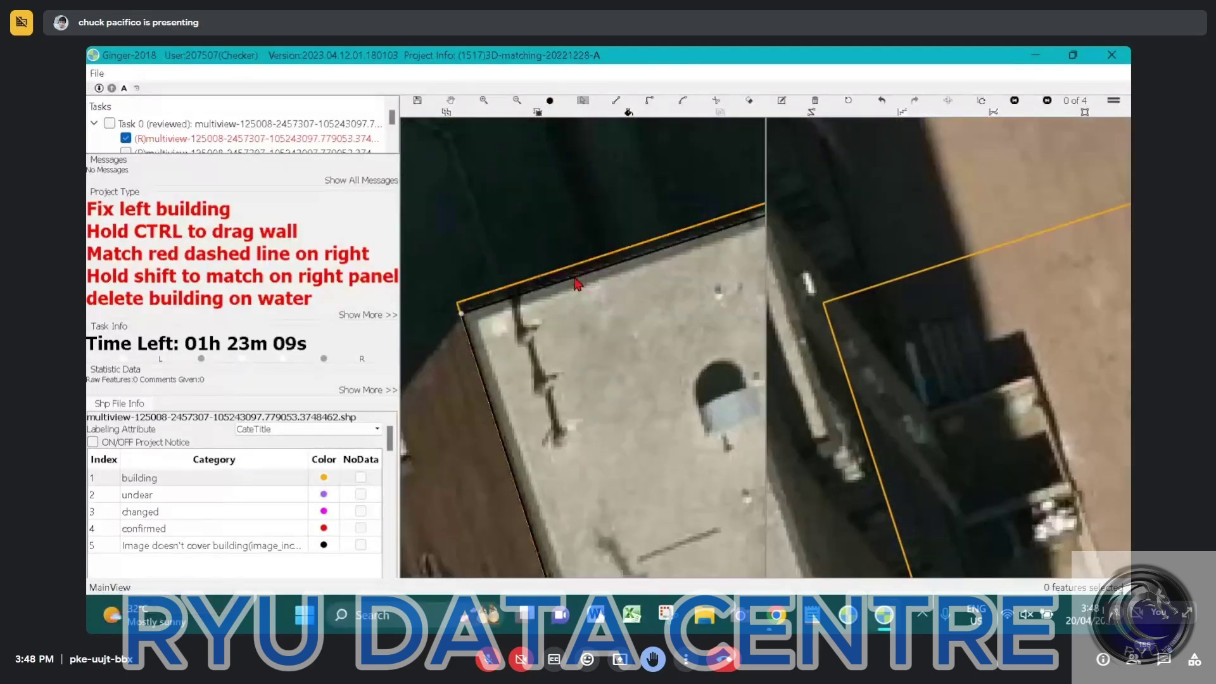
key(space)
scroll(558, 376, down, 1)
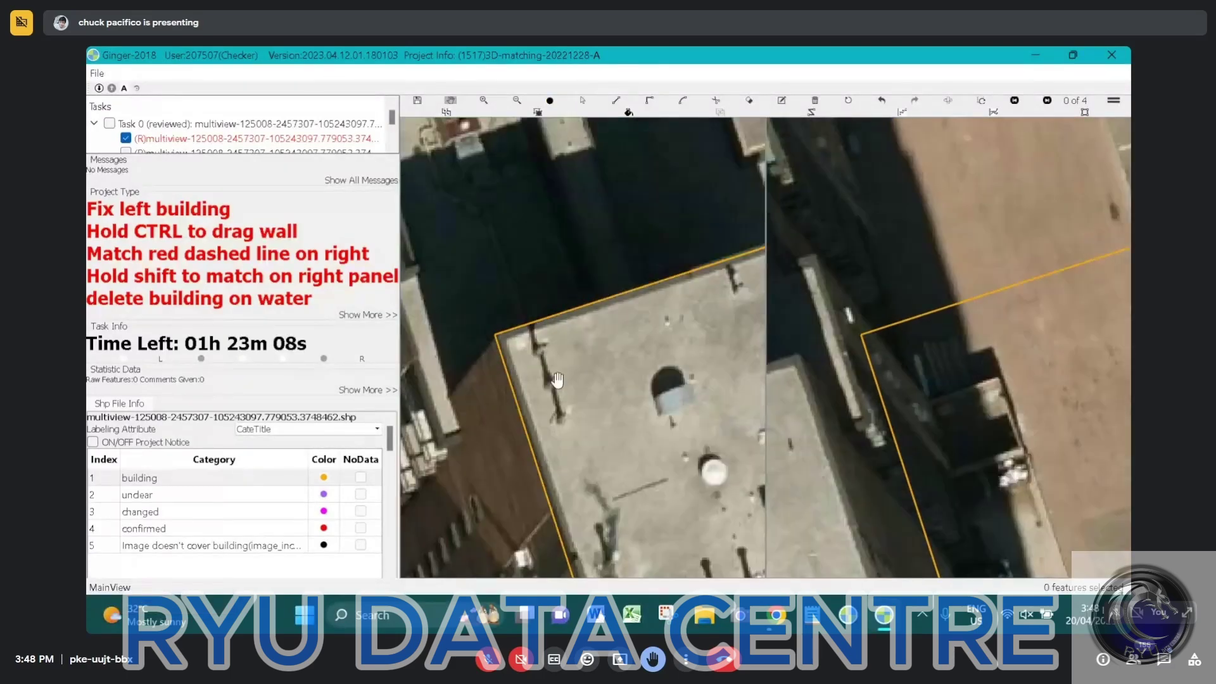
scroll(557, 379, down, 1)
scroll(561, 379, down, 1)
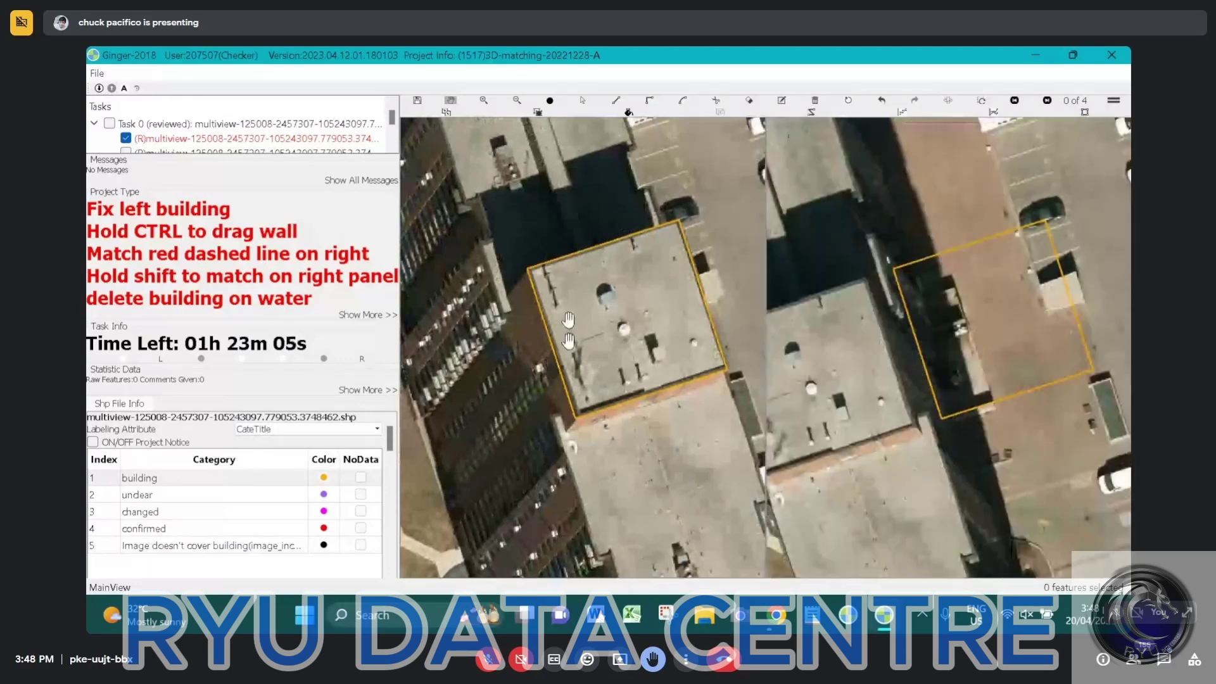
drag(586, 341, 611, 309)
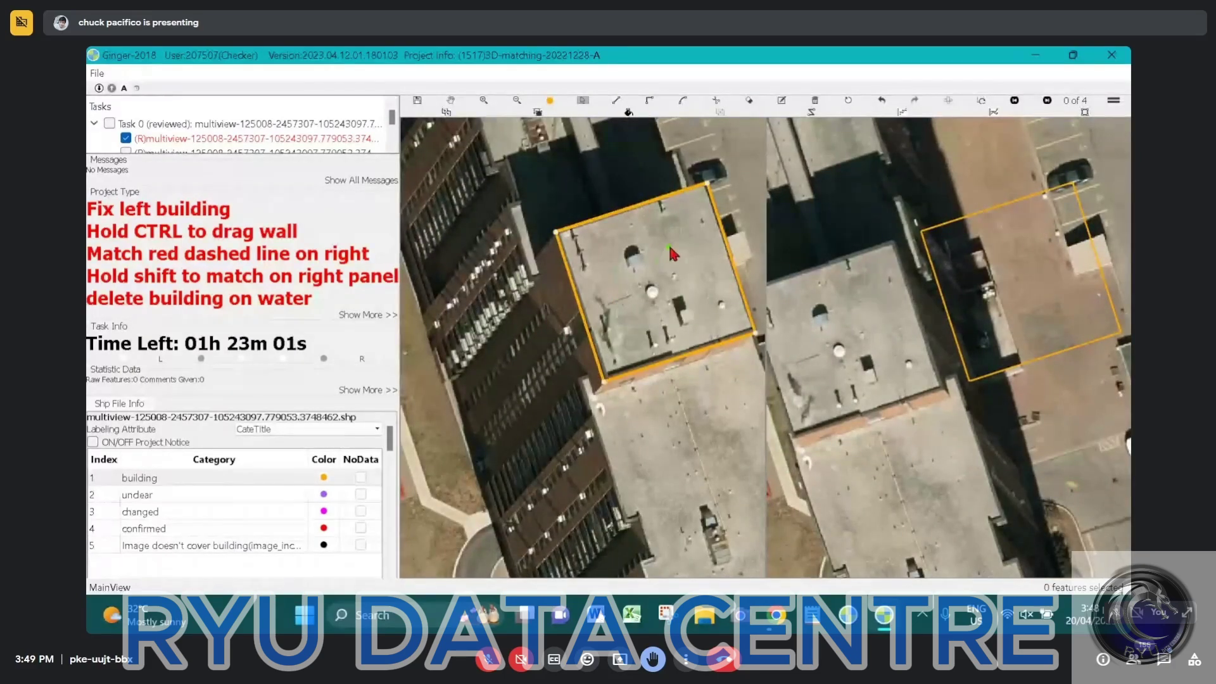
Pull the middle section's walls from the roof outline down to the facade's ground edge to form its base
drag(673, 246, 559, 372)
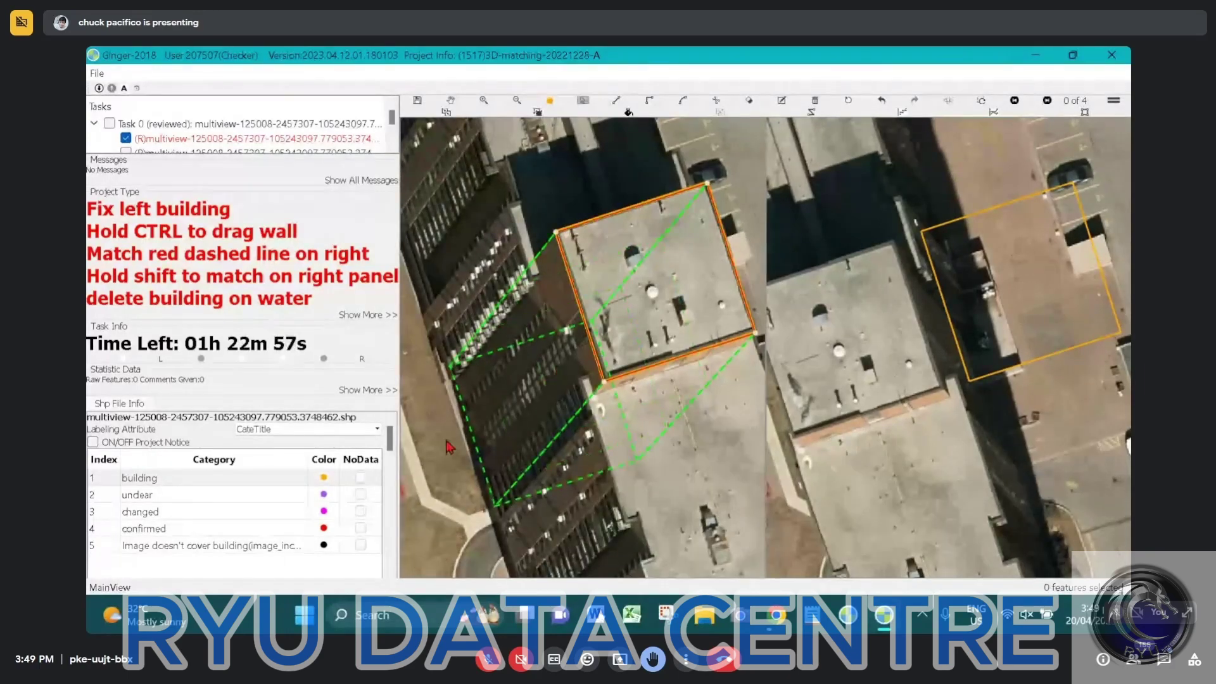
scroll(465, 434, up, 2)
scroll(466, 434, up, 1)
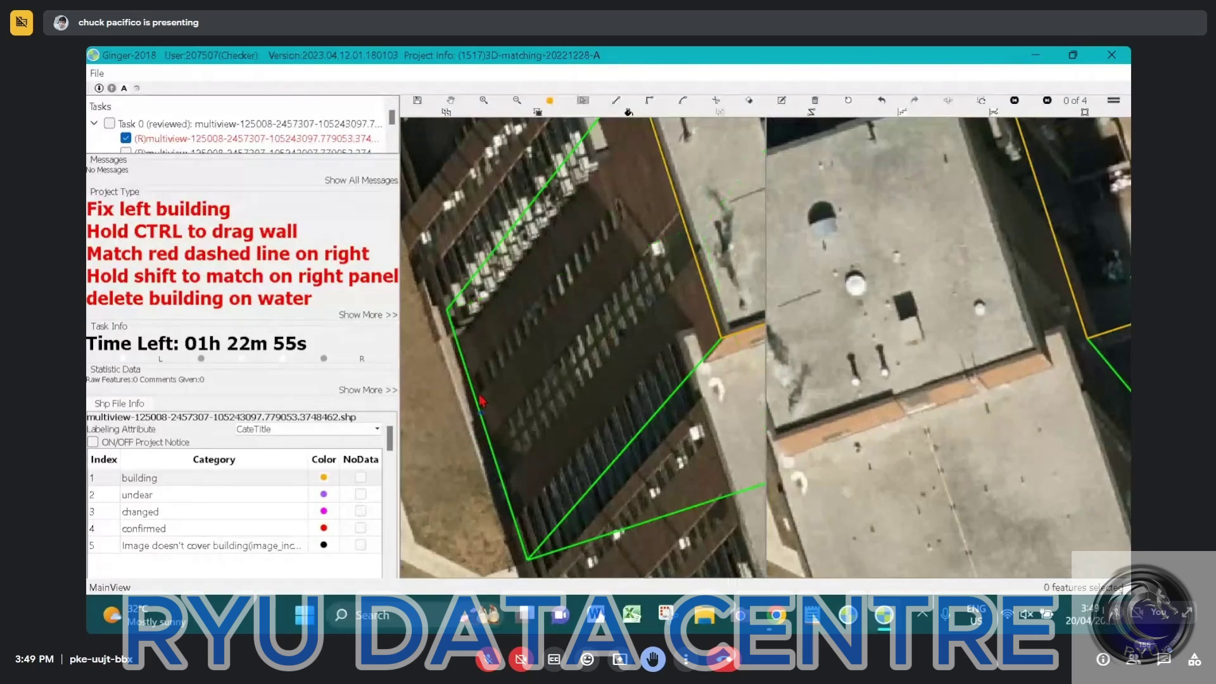
scroll(478, 404, down, 2)
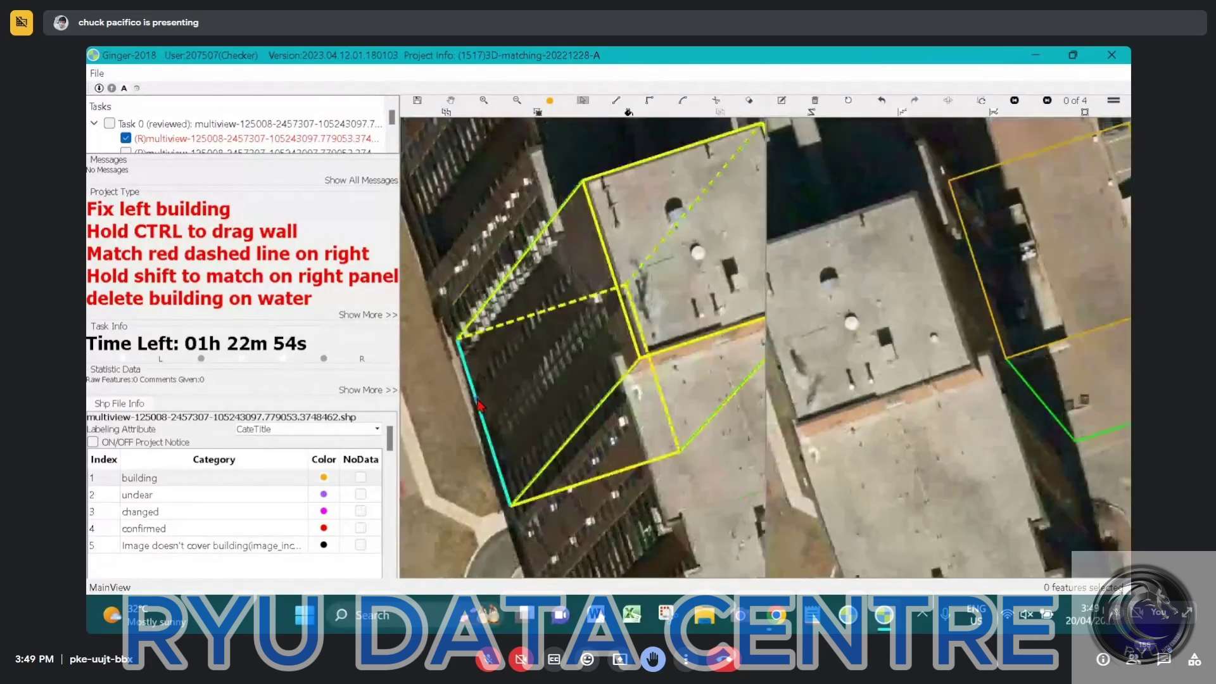
scroll(478, 404, down, 2)
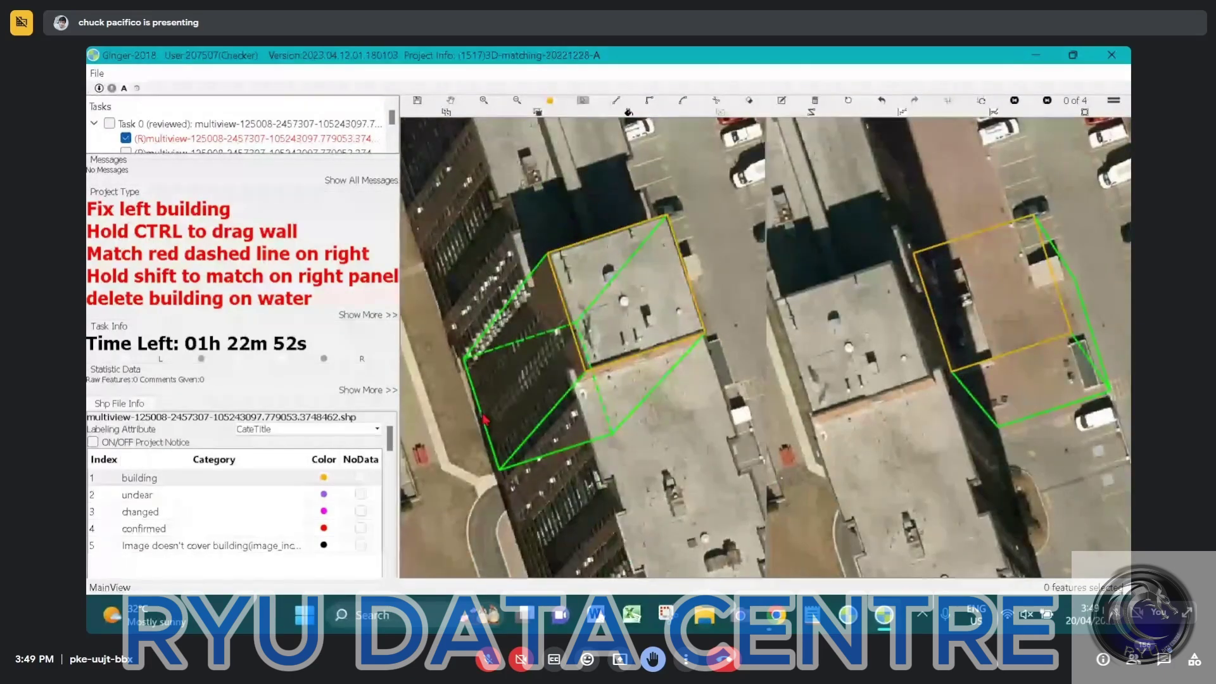
scroll(485, 418, down, 2)
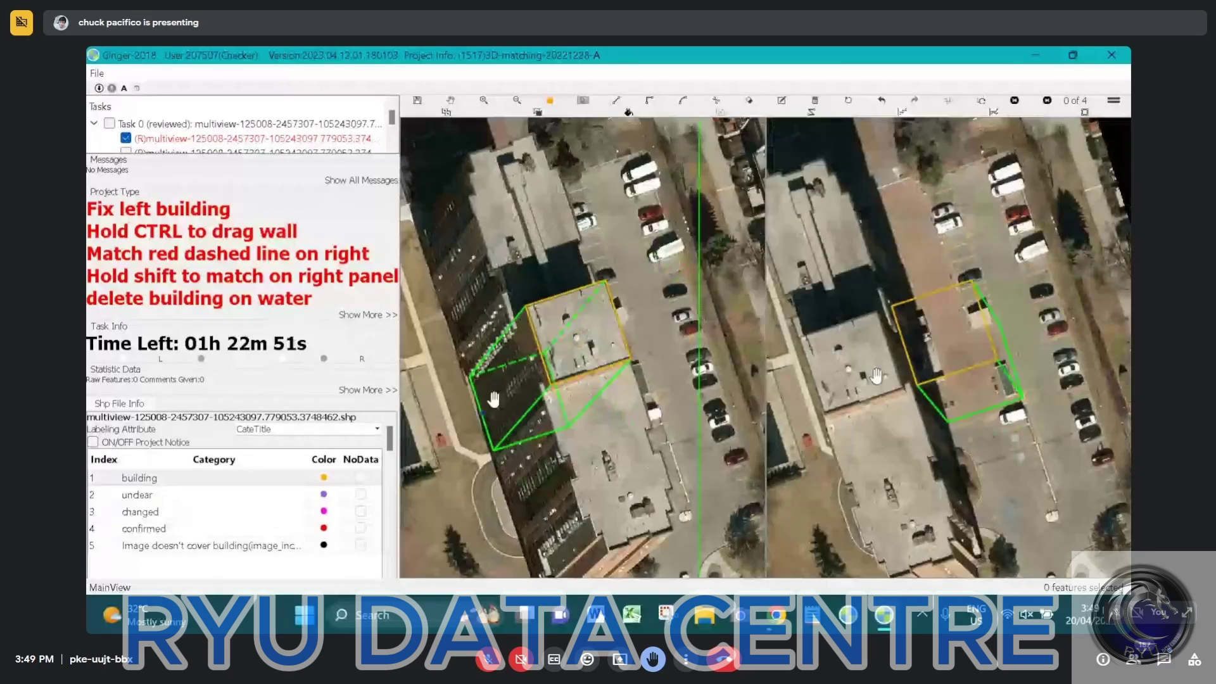
scroll(918, 374, down, 2)
scroll(923, 373, up, 2)
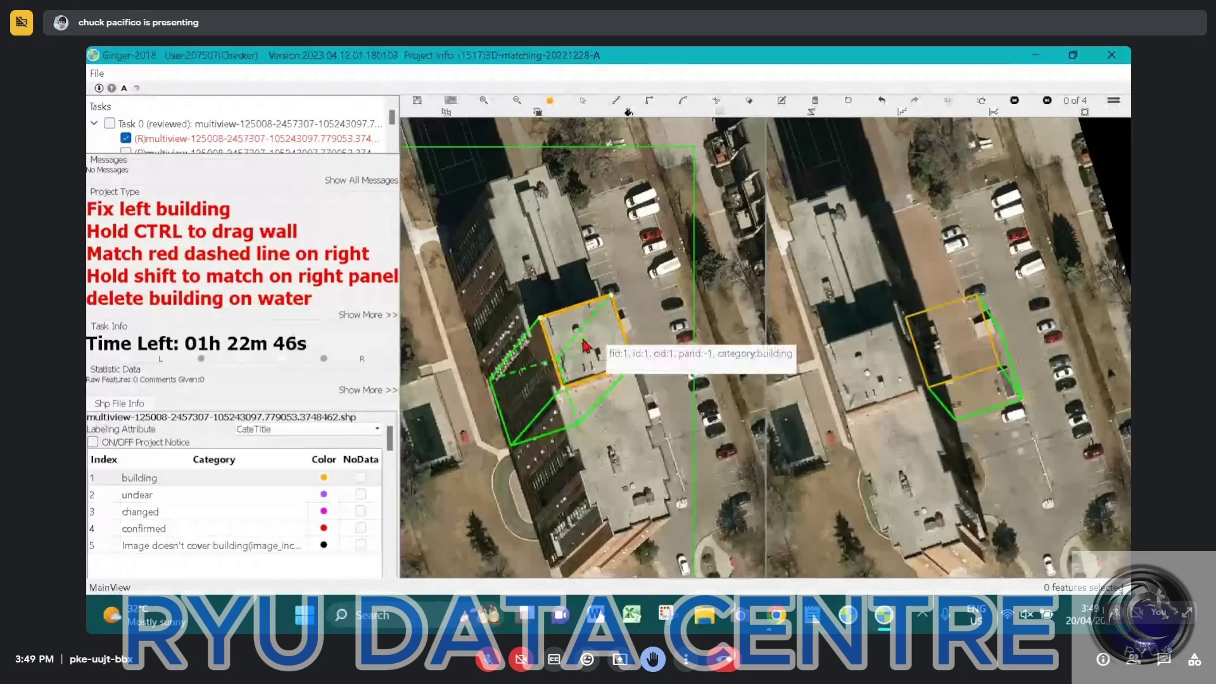
Match the middle section's building model to the same roof in the second image by shifting its outline onto that roof
drag(586, 345, 564, 305)
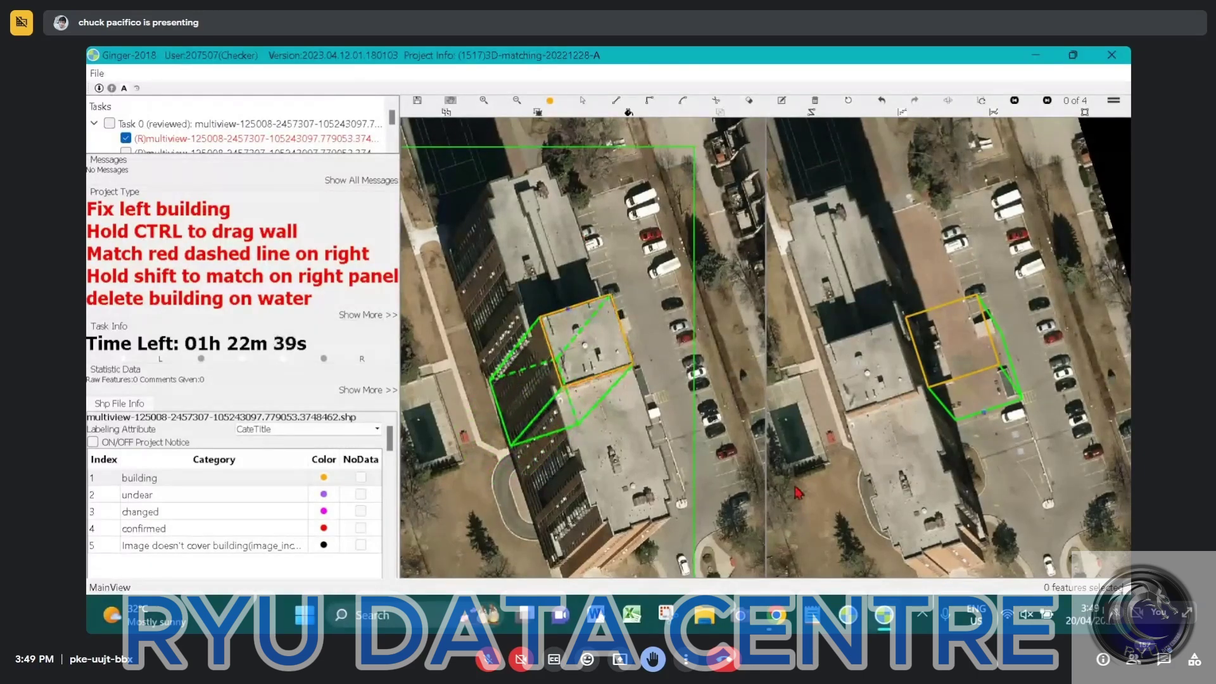
click(954, 352)
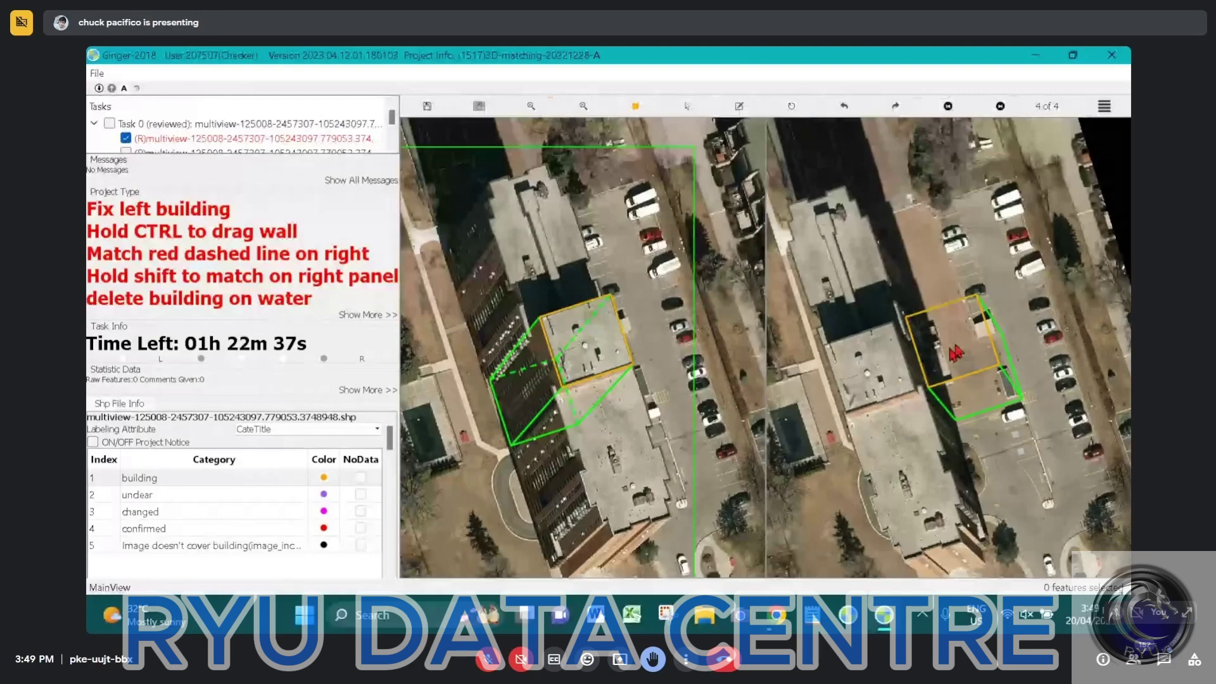
scroll(955, 353, up, 2)
key(s)
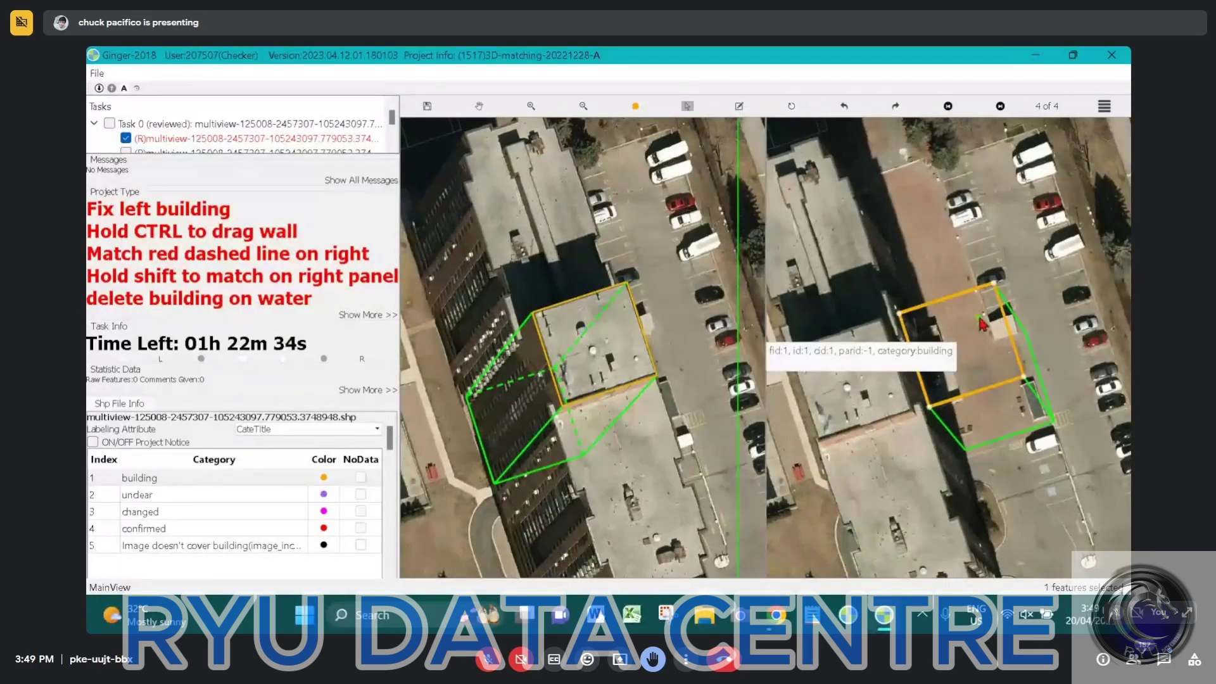
click(955, 340)
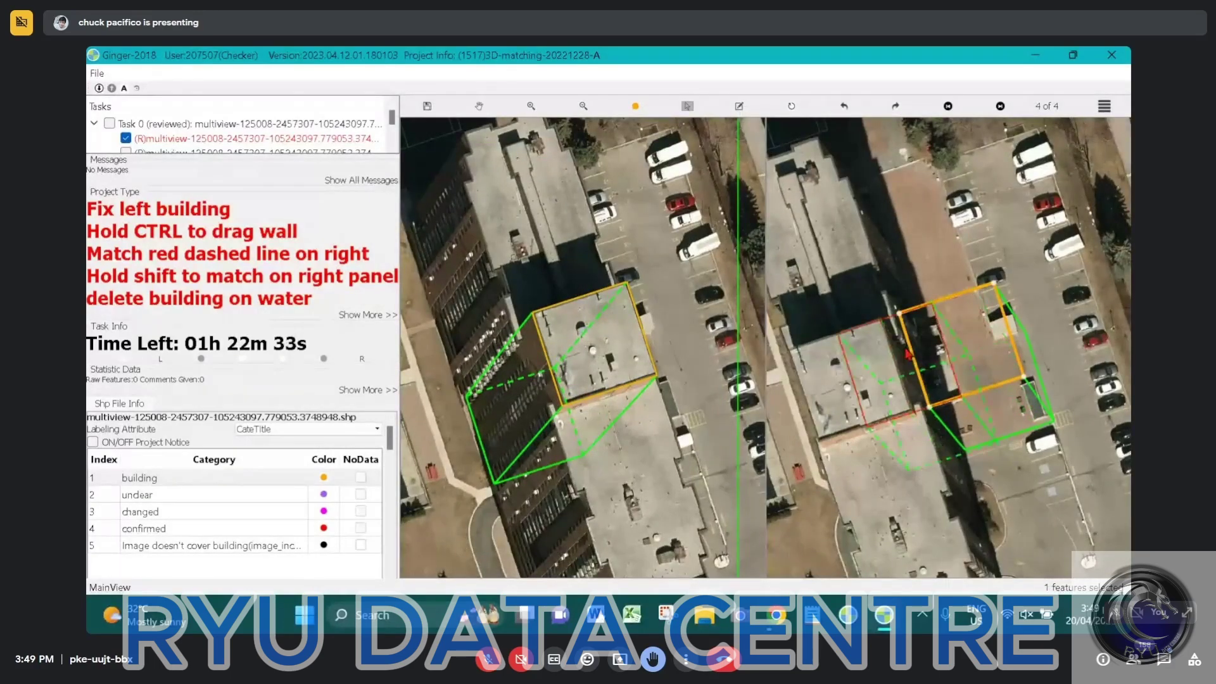
shift+click(875, 369)
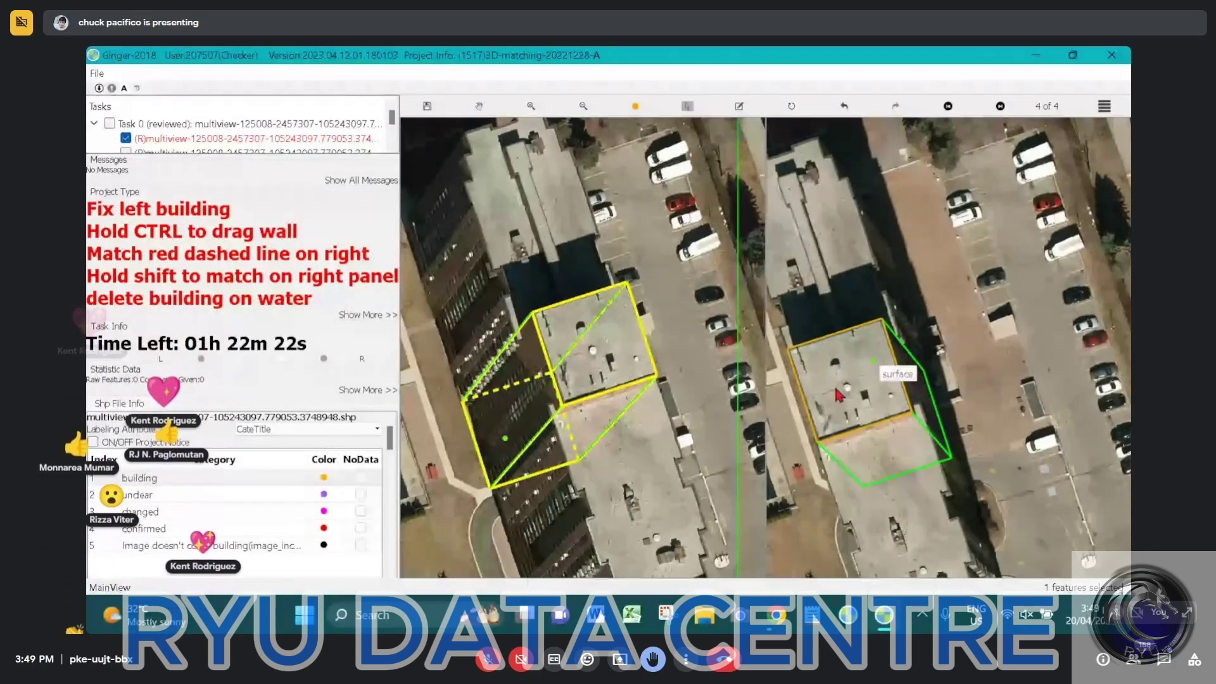
double_click(882, 364)
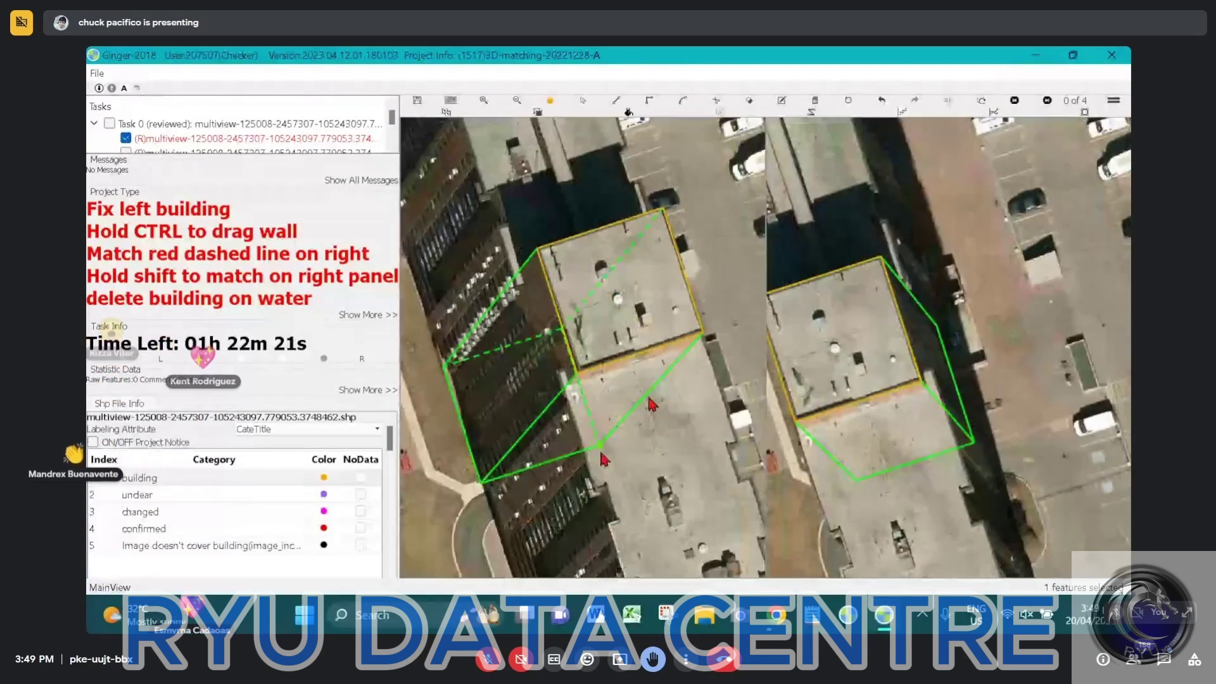
scroll(716, 535, up, 2)
drag(716, 534, 630, 408)
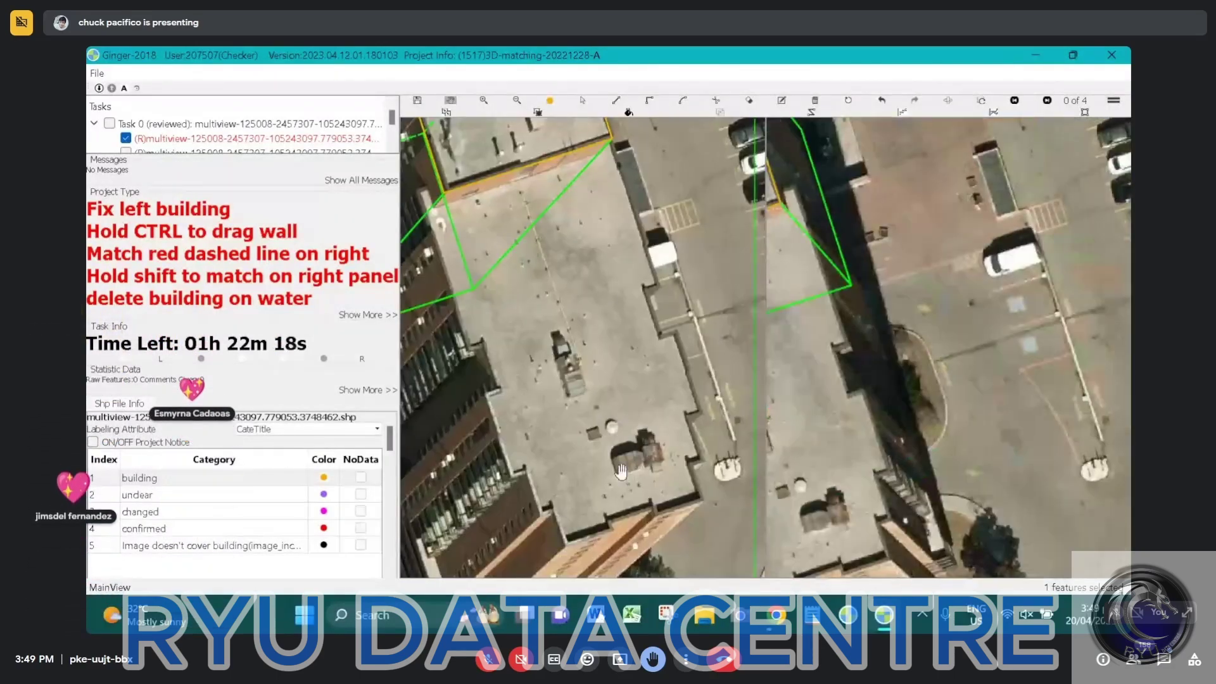
drag(492, 225, 604, 272)
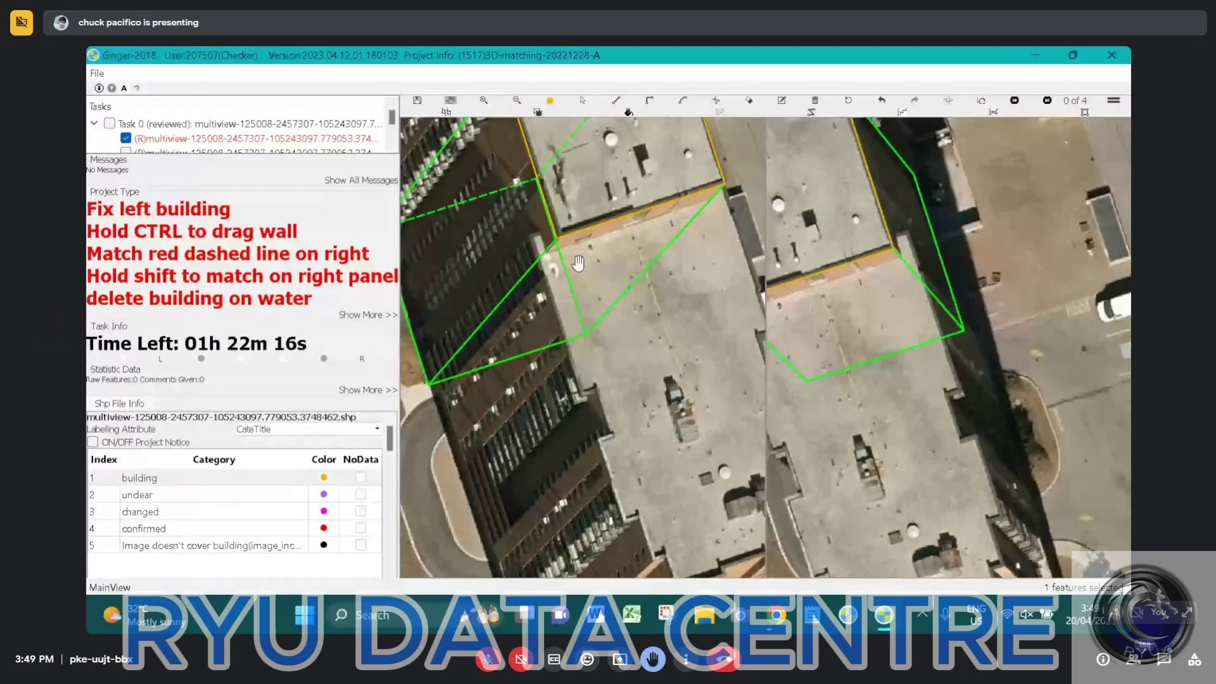
scroll(577, 264, up, 2)
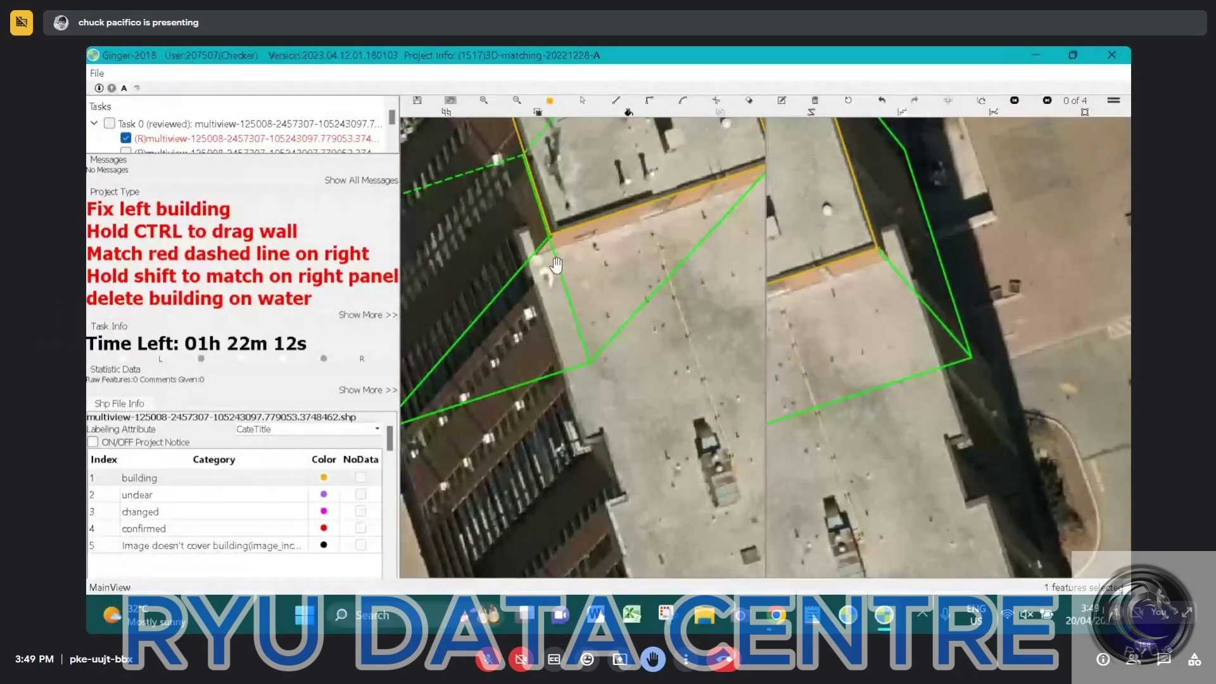
drag(558, 297, 559, 323)
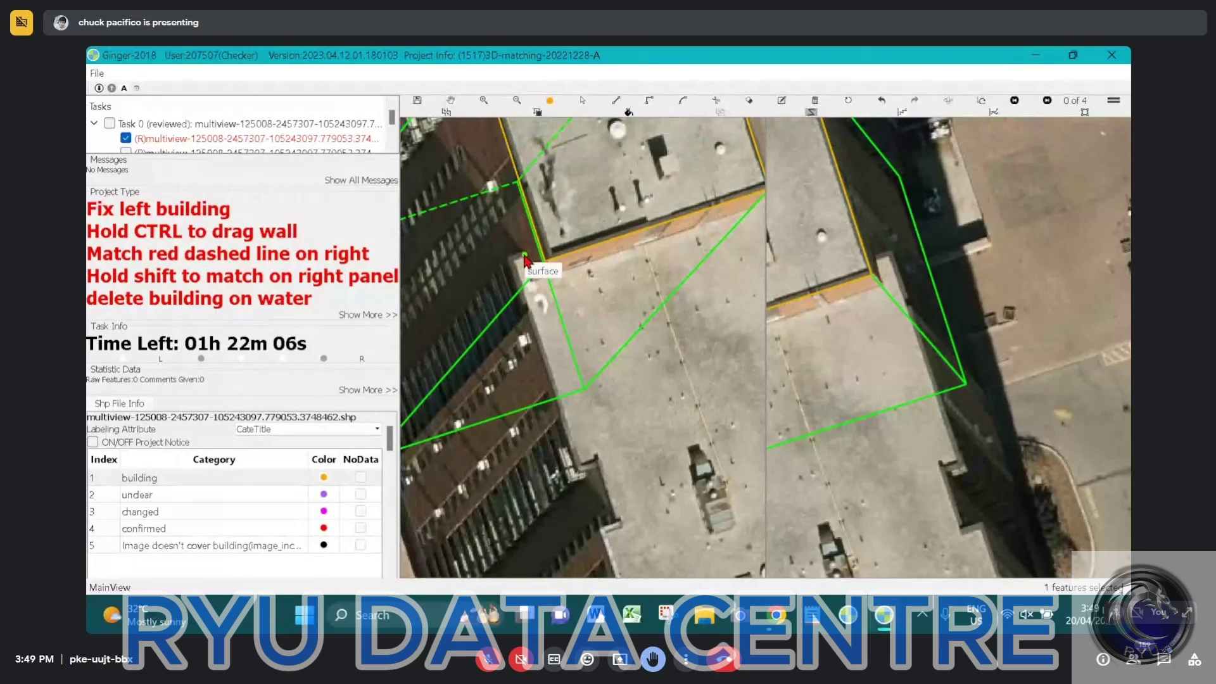
click(524, 259)
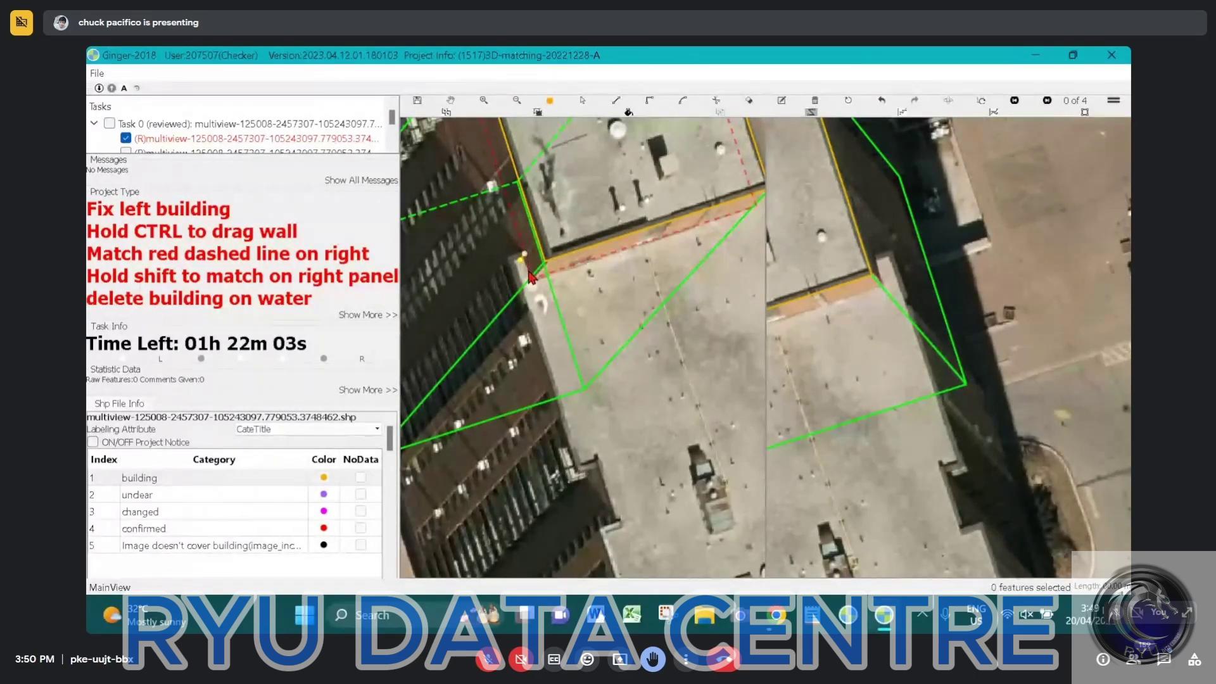
scroll(531, 276, up, 2)
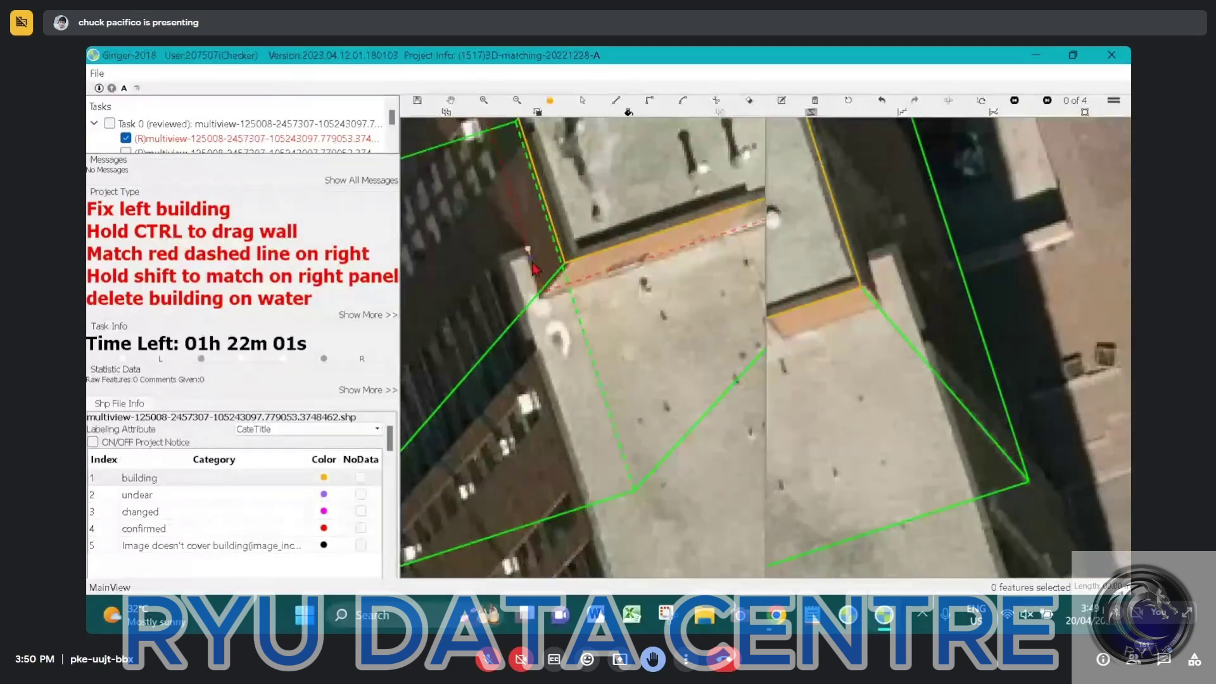
scroll(532, 269, down, 2)
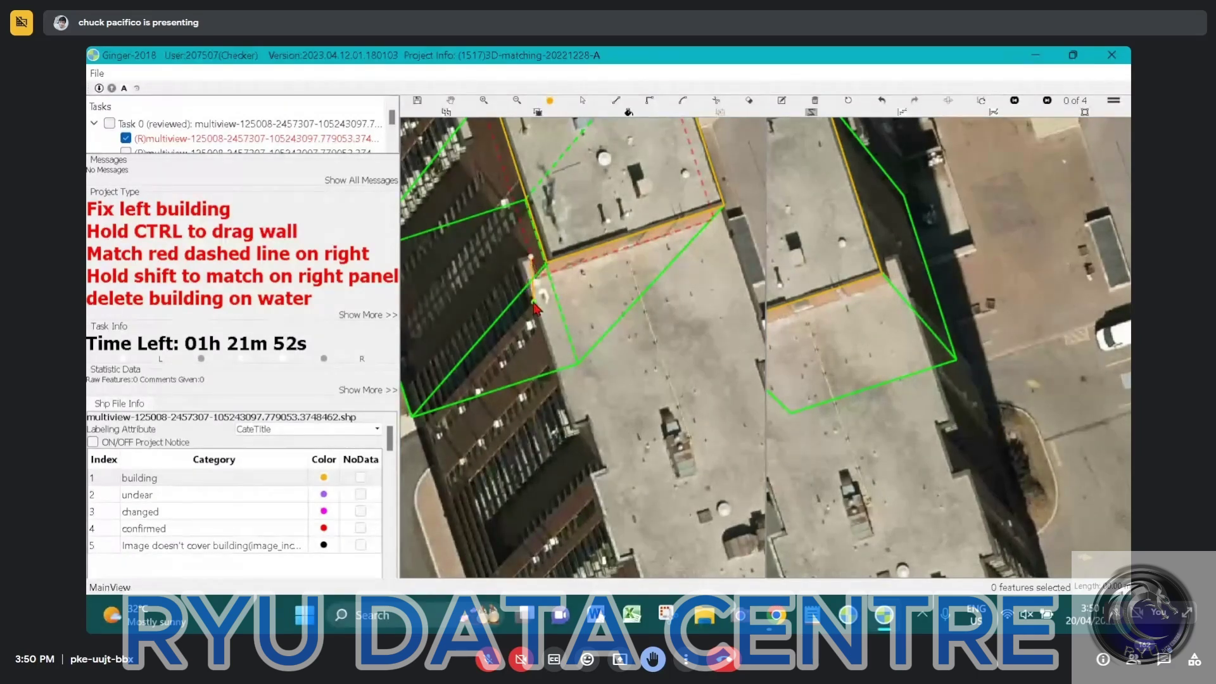
drag(534, 309, 520, 266)
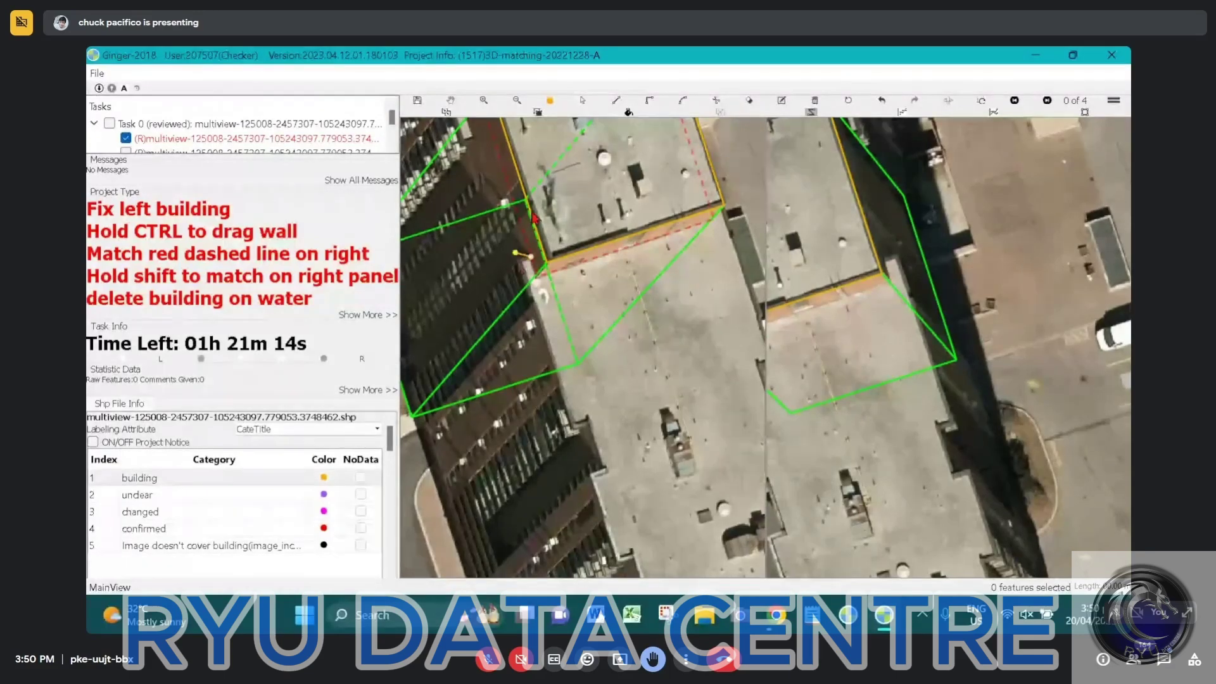
scroll(548, 261, up, 2)
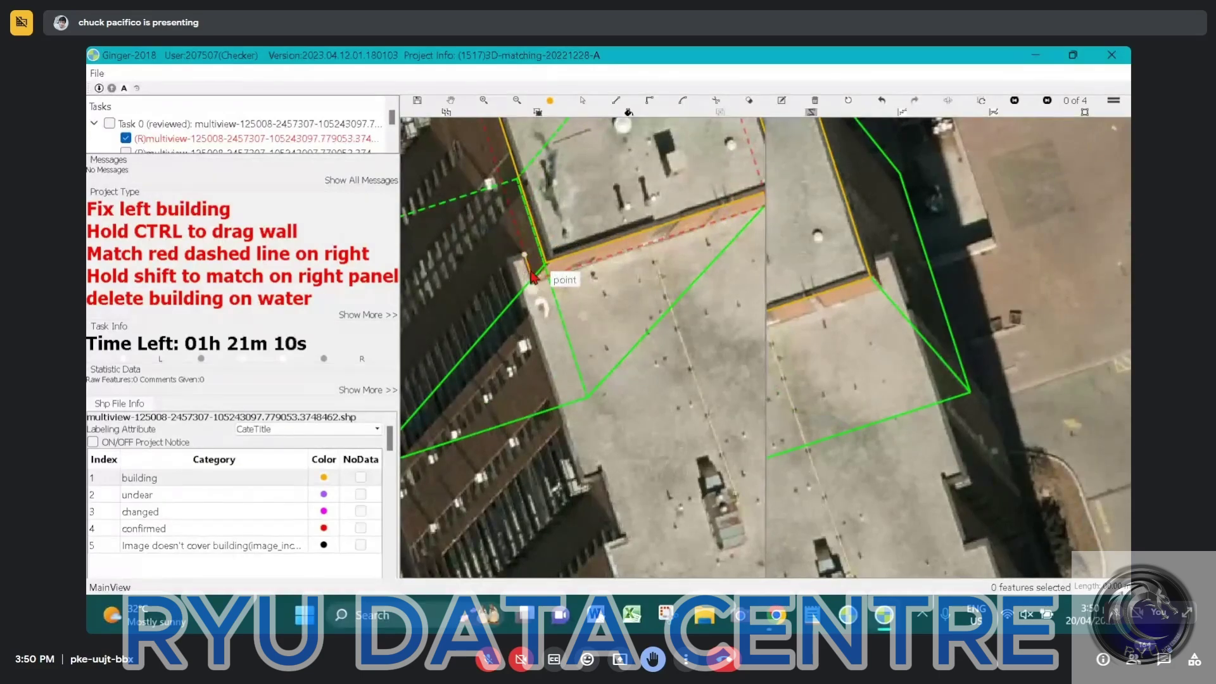
scroll(530, 266, up, 1)
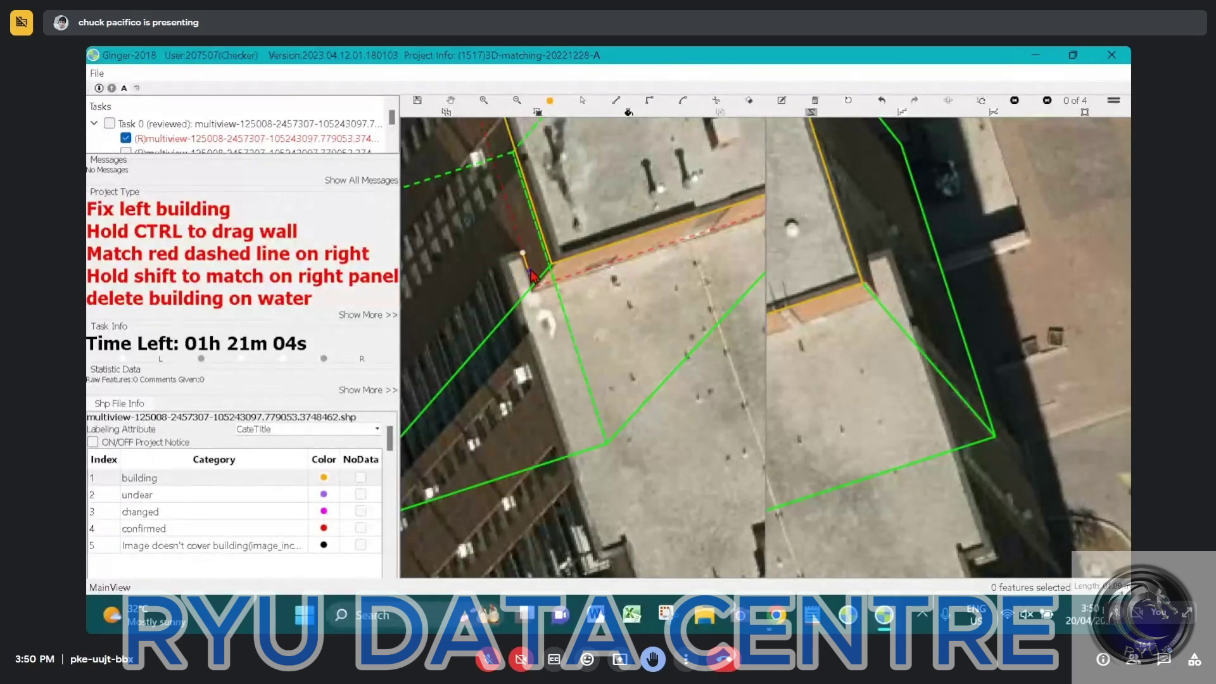
click(529, 270)
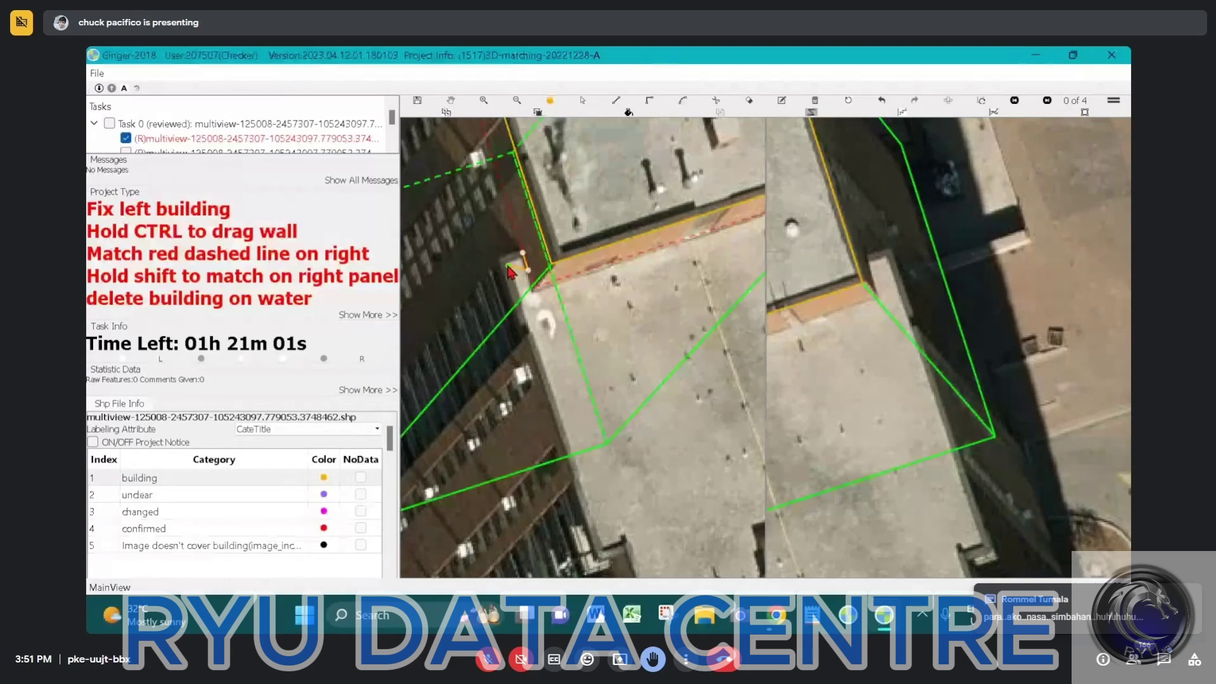
scroll(510, 272, down, 3)
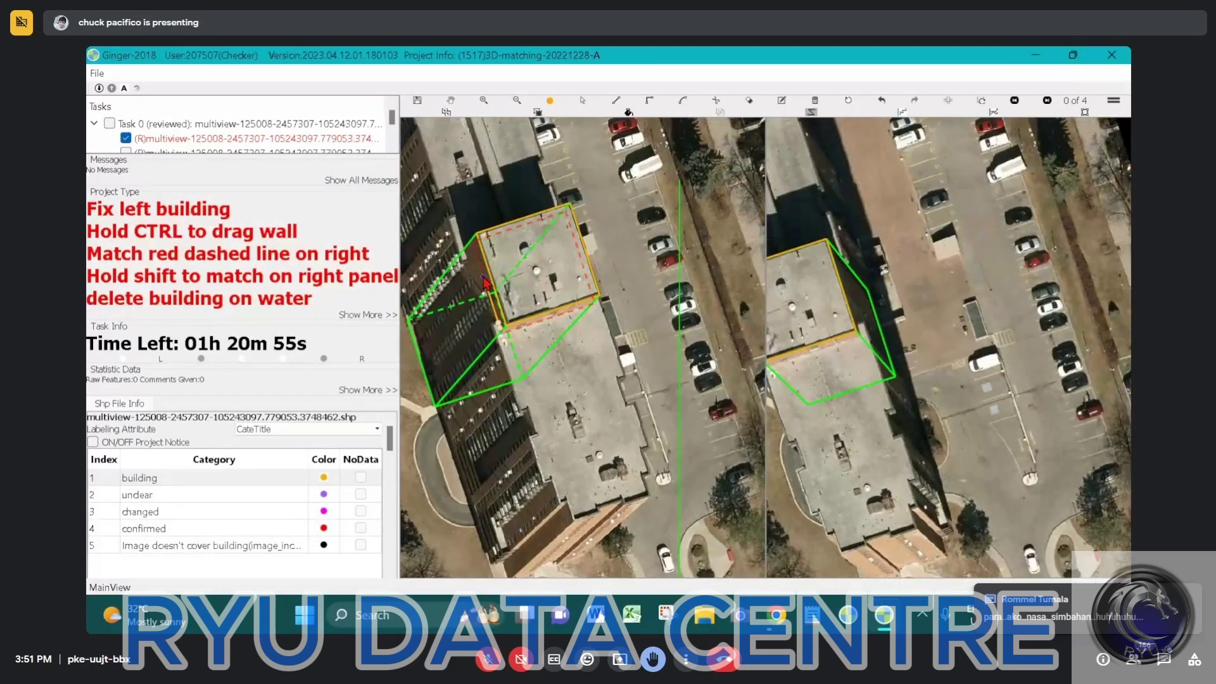
click(476, 262)
scroll(542, 292, up, 2)
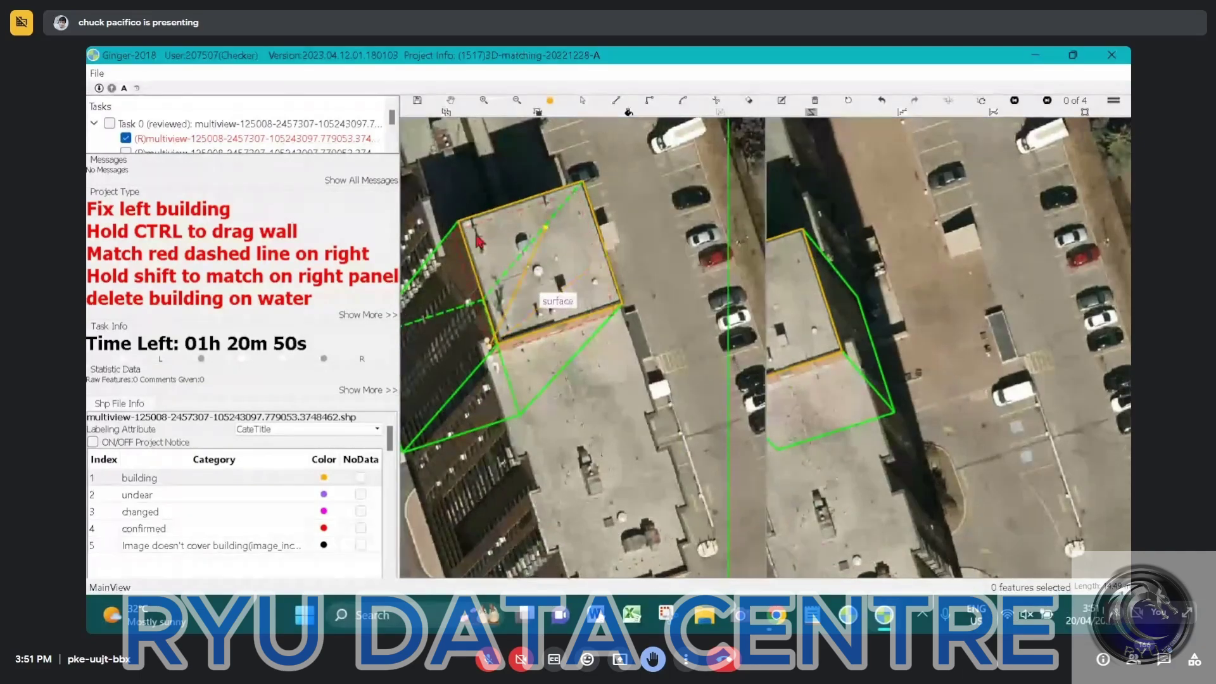
click(544, 298)
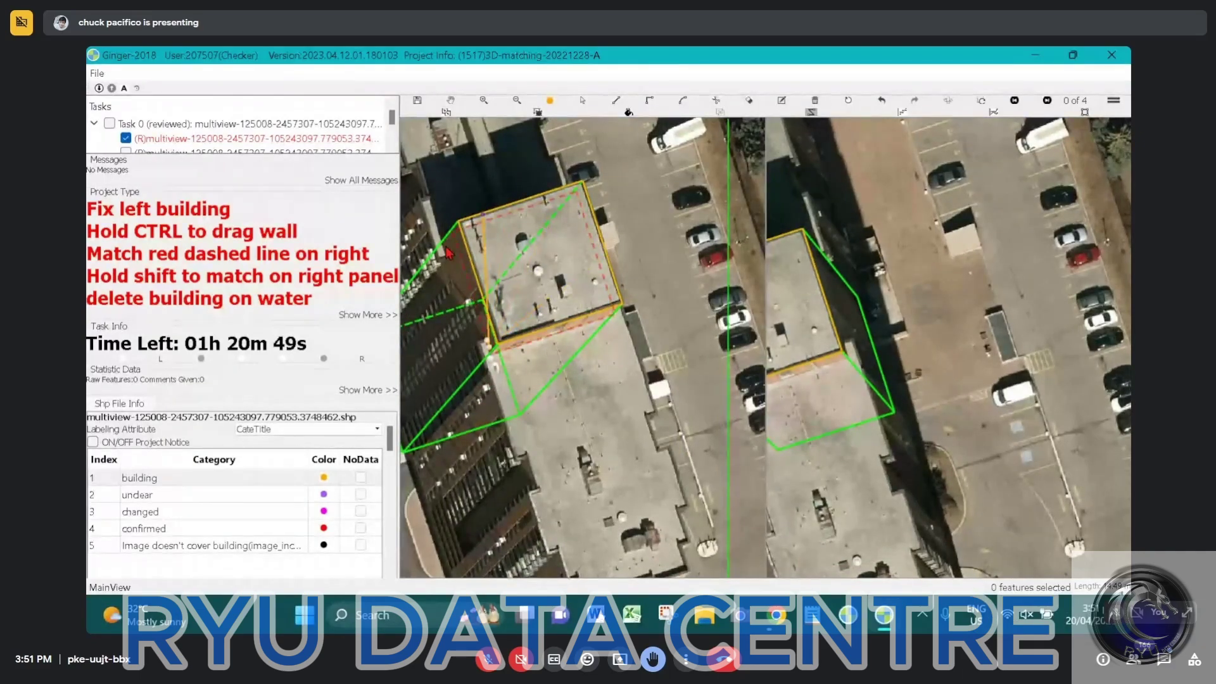
click(456, 301)
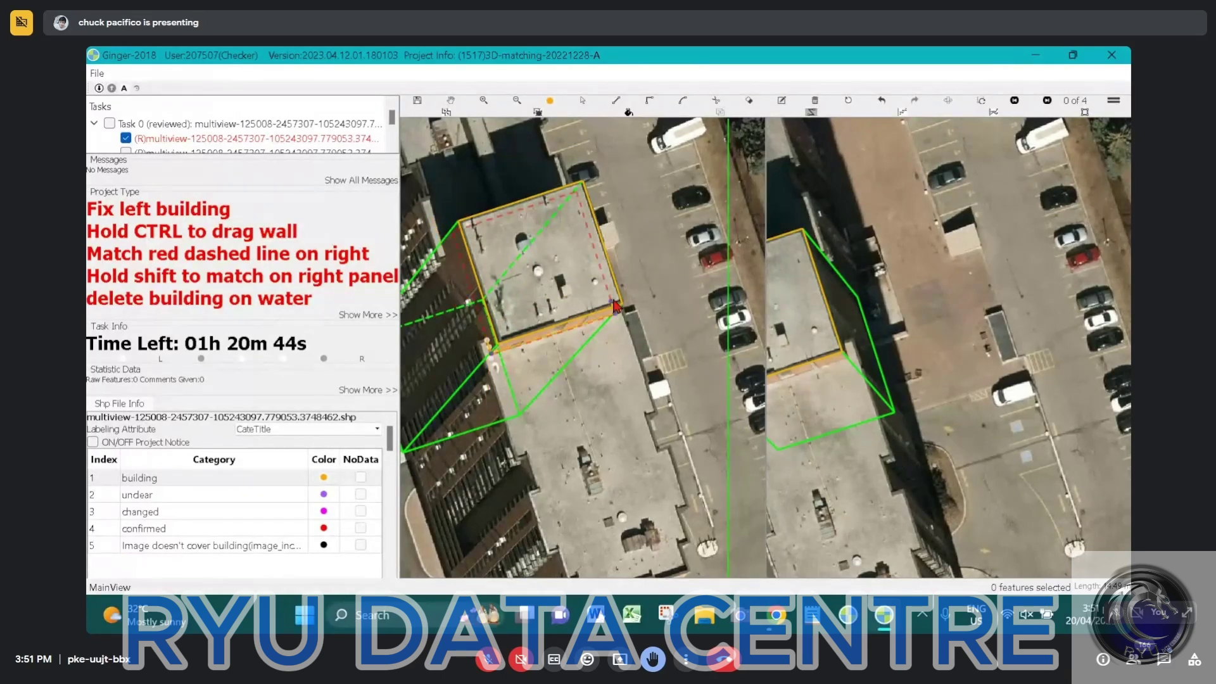
click(613, 298)
scroll(585, 319, up, 3)
scroll(617, 307, down, 5)
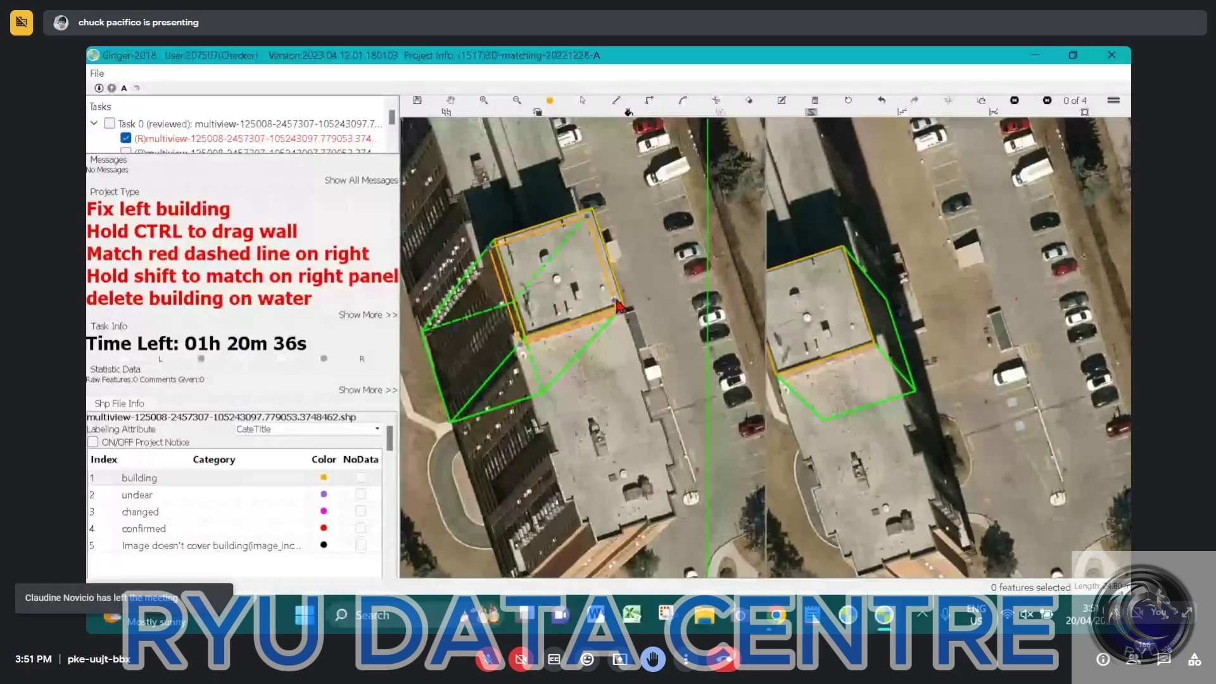
scroll(614, 307, up, 2)
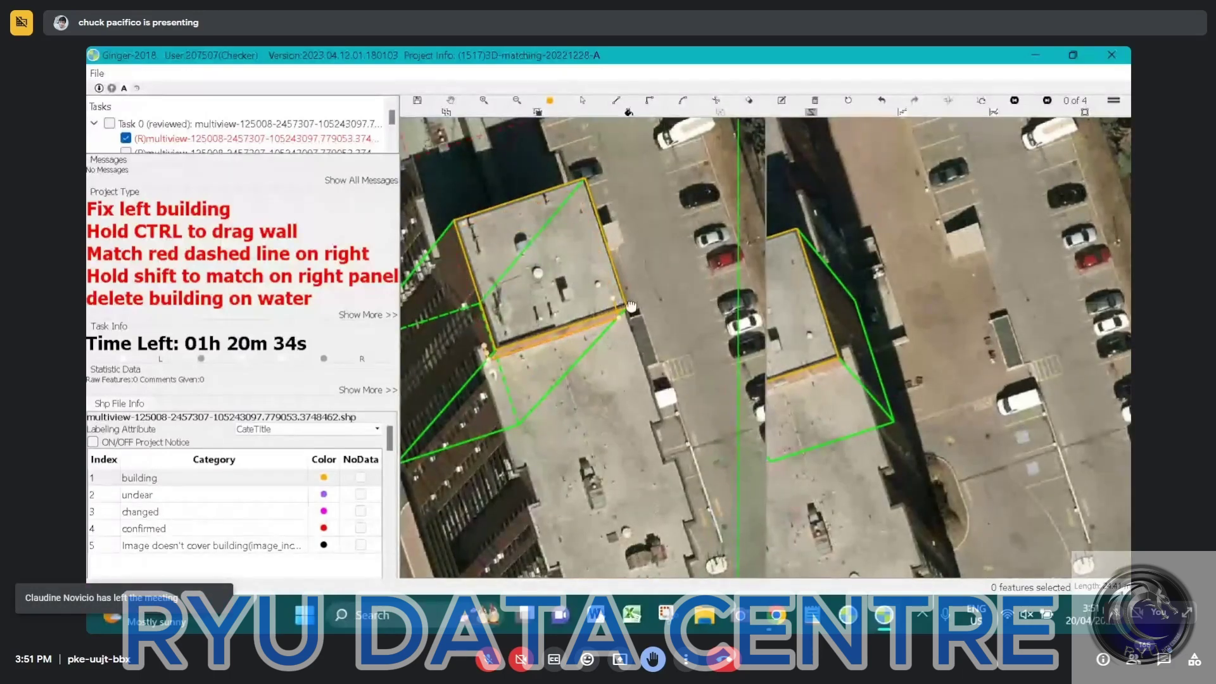
click(633, 302)
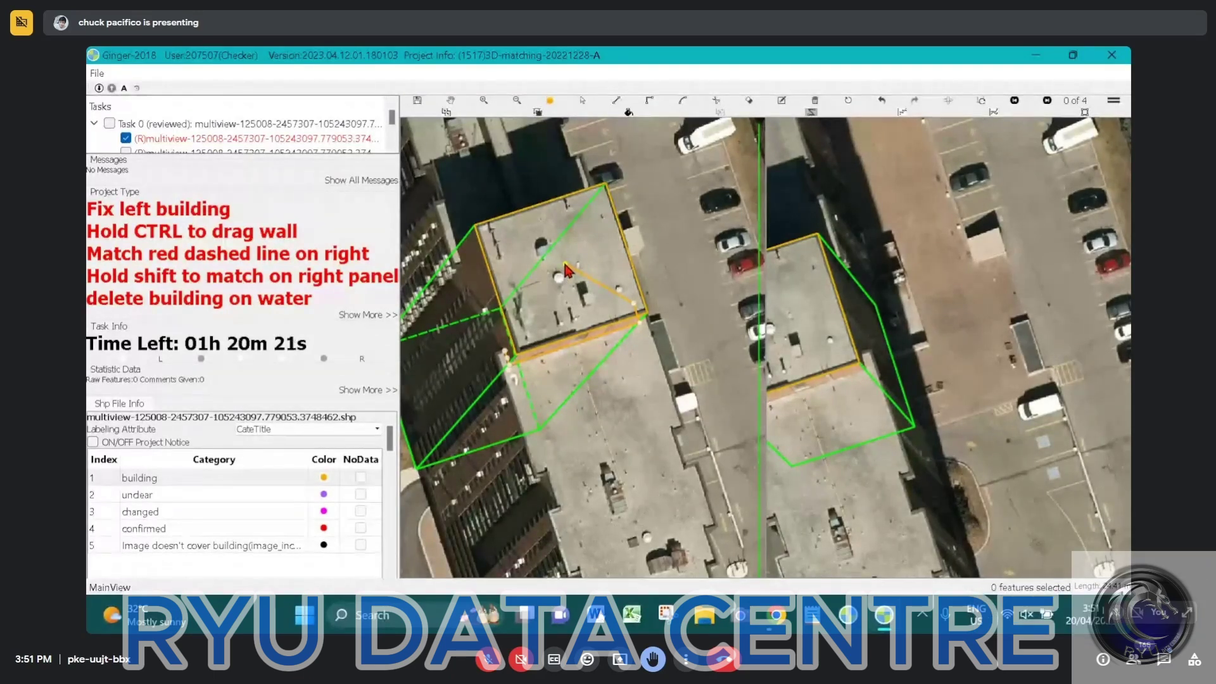
scroll(613, 293, down, 1)
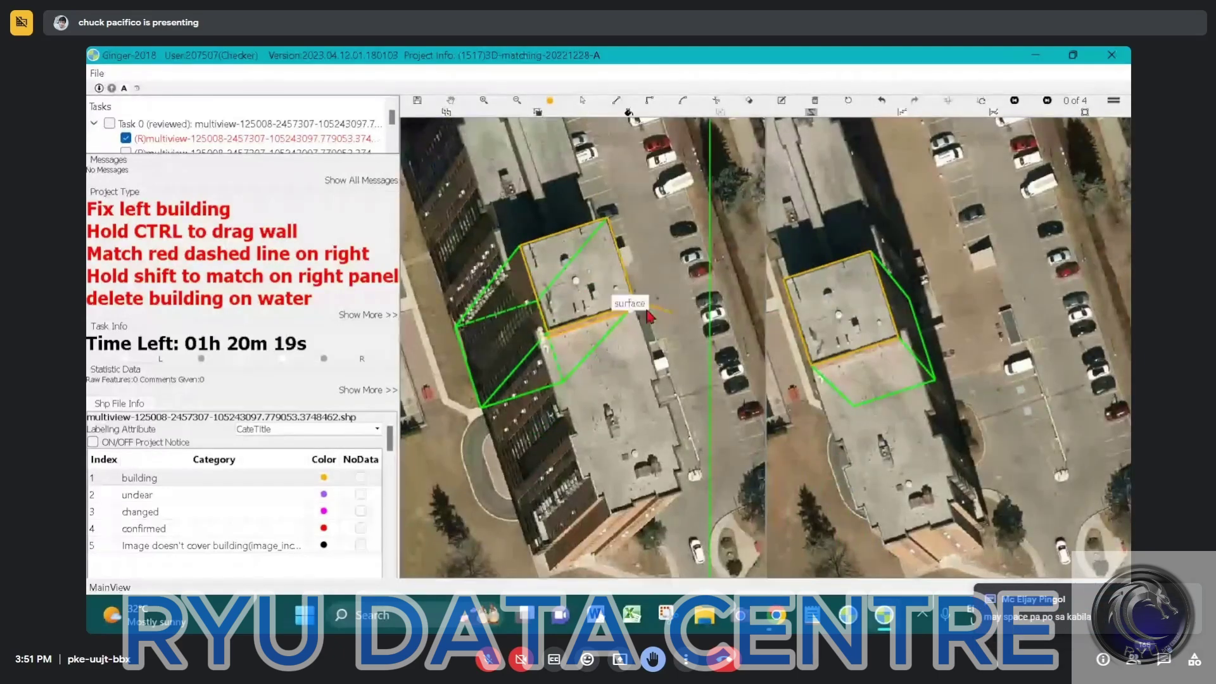
scroll(906, 341, up, 2)
click(908, 336)
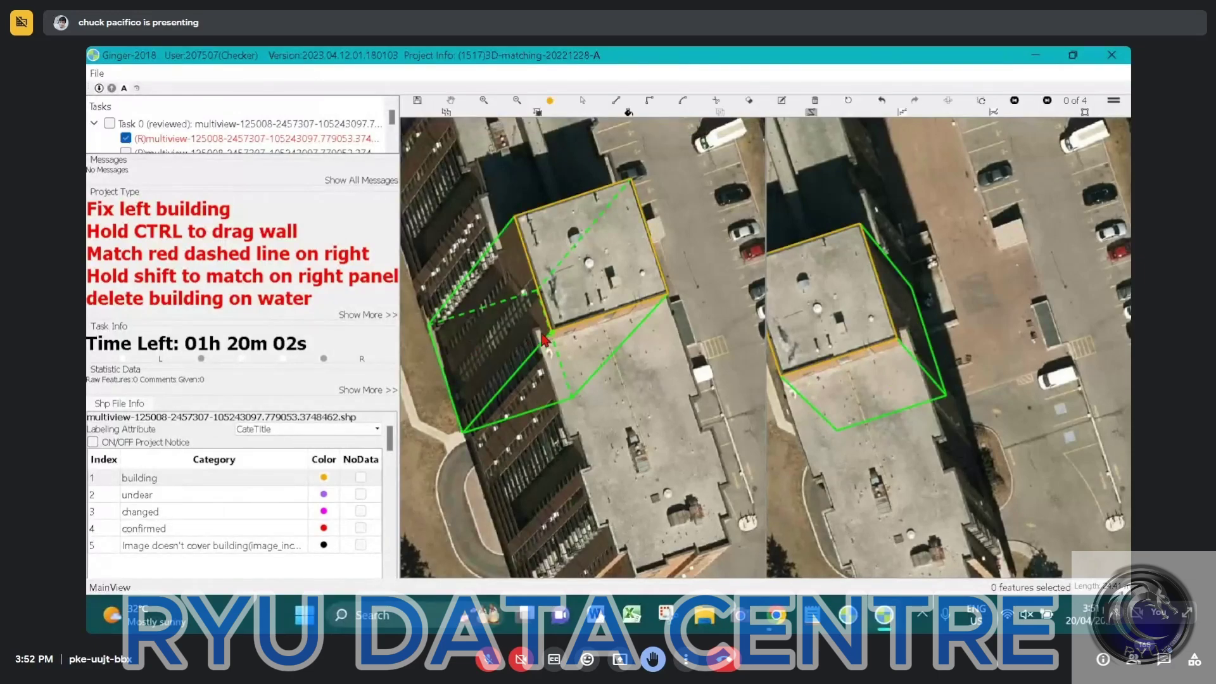
Start the lower roof section's building outline along its shared edge with the middle section, continuing to the first notch on the parking-lot side
scroll(544, 340, up, 2)
scroll(516, 344, up, 1)
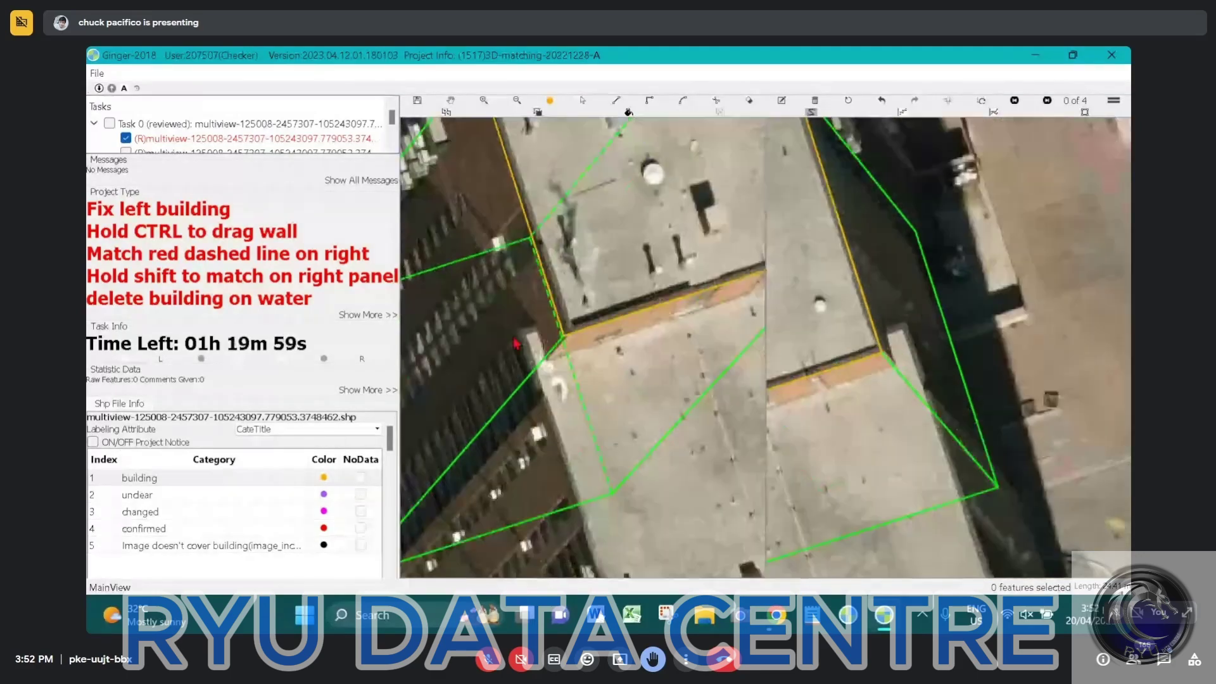
drag(536, 328, 547, 348)
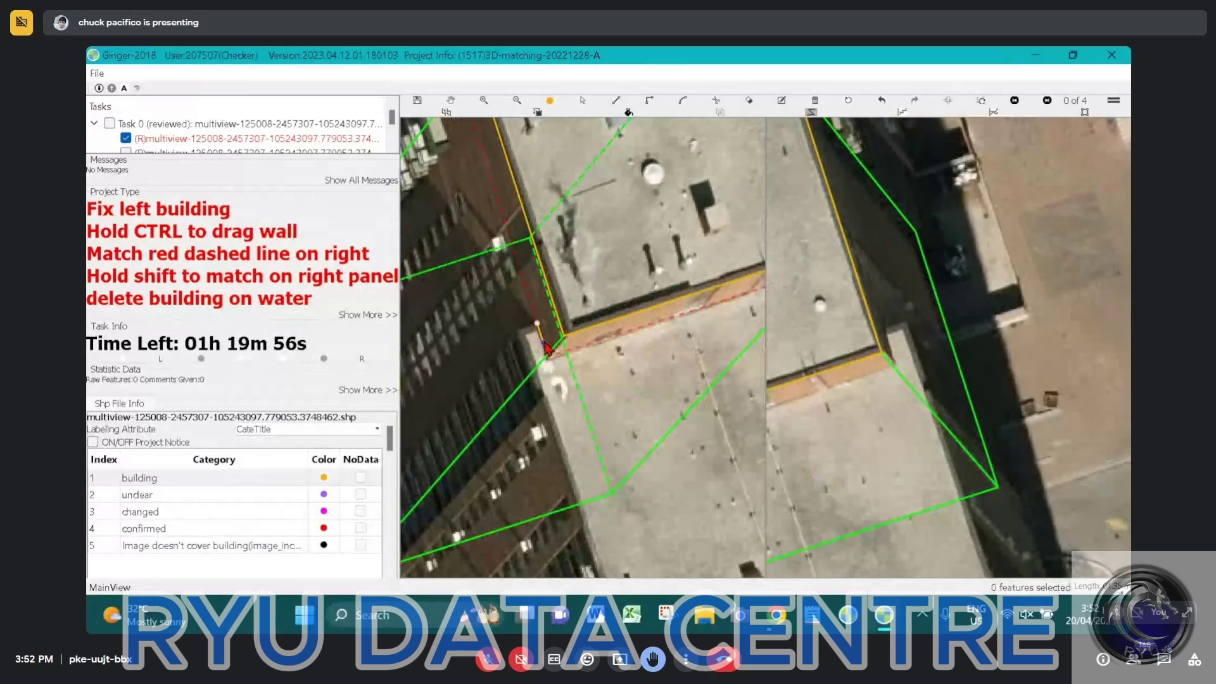
scroll(547, 348, up, 1)
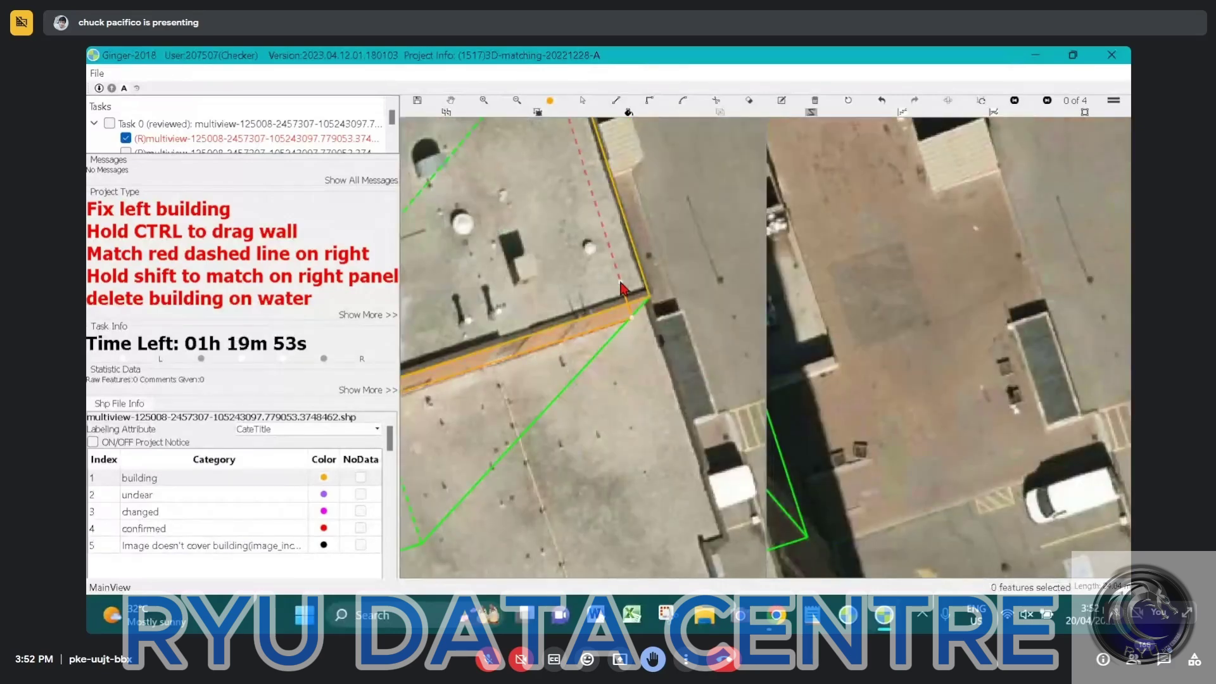
click(620, 281)
key(r)
click(707, 545)
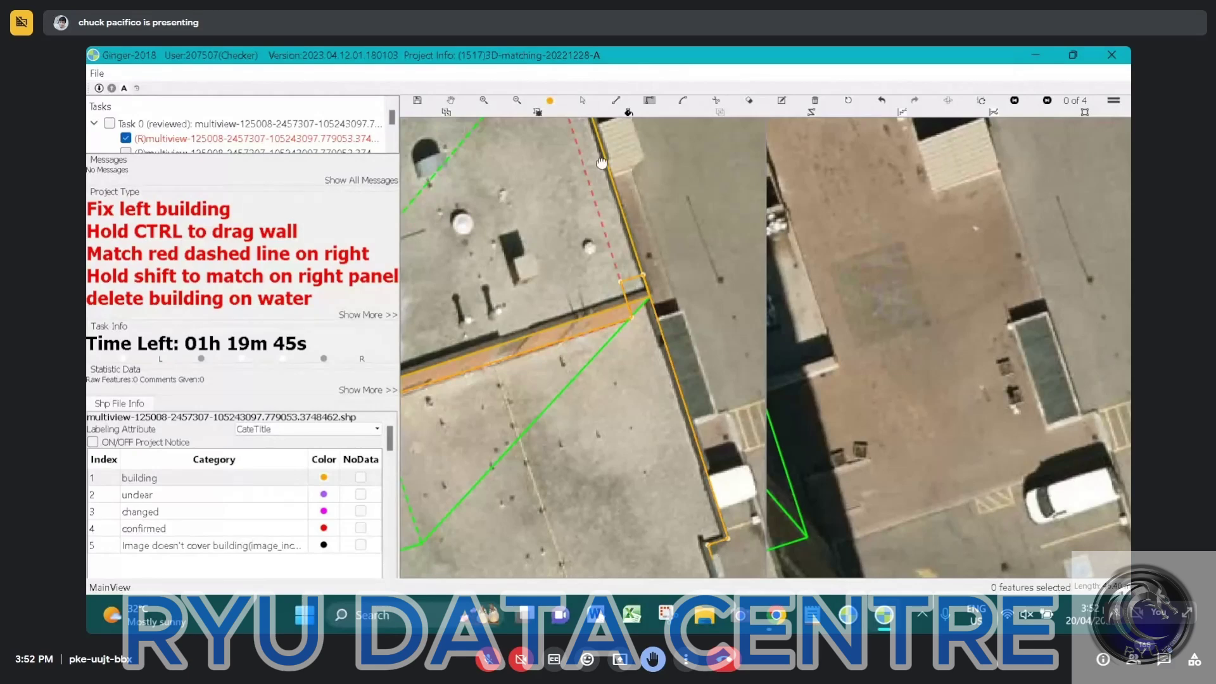
Trace the lower roof section's outline around the remaining notches on the parking-lot side down to its far corner
drag(717, 555, 601, 163)
click(615, 225)
click(643, 216)
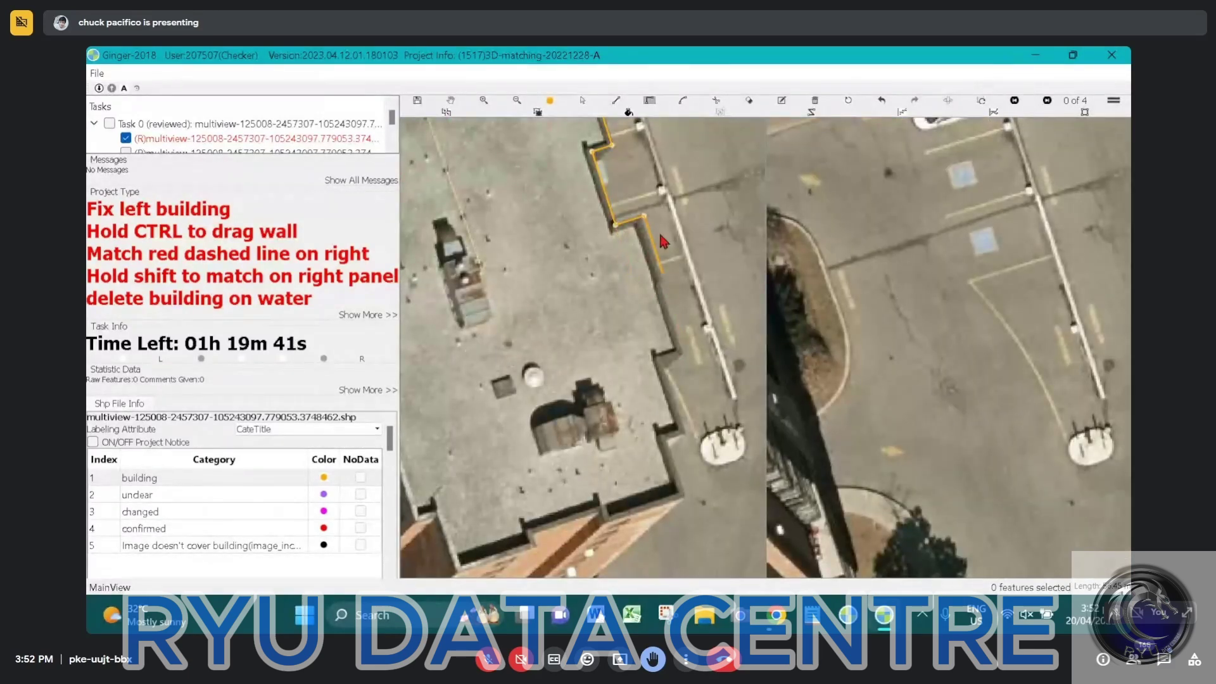
click(681, 353)
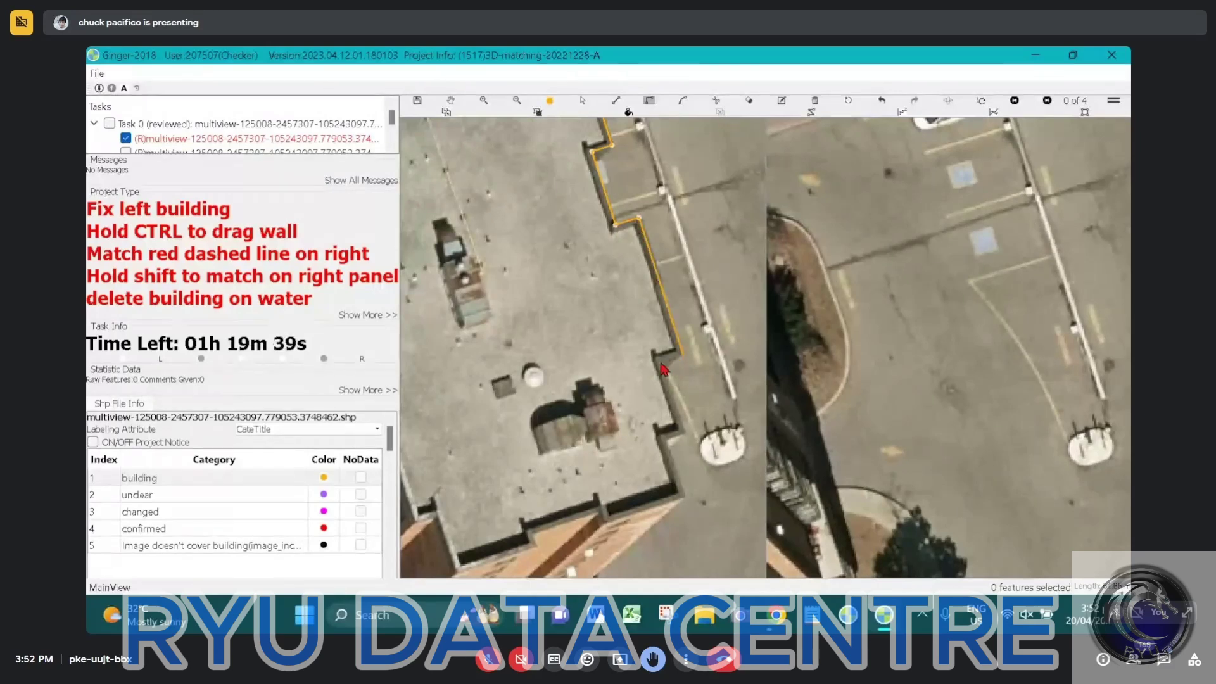
click(662, 363)
click(670, 437)
click(684, 435)
click(685, 497)
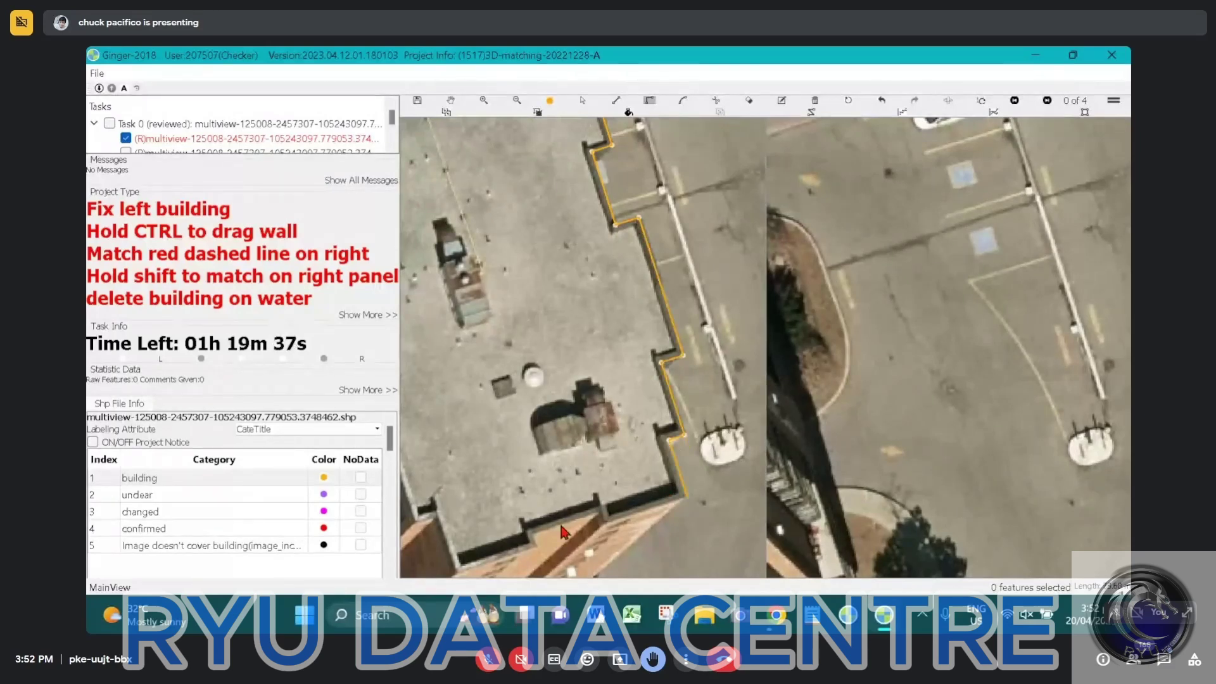
Continue the lower section's outline along the stepped end edge and around the notches on the facade side
scroll(600, 521, up, 3)
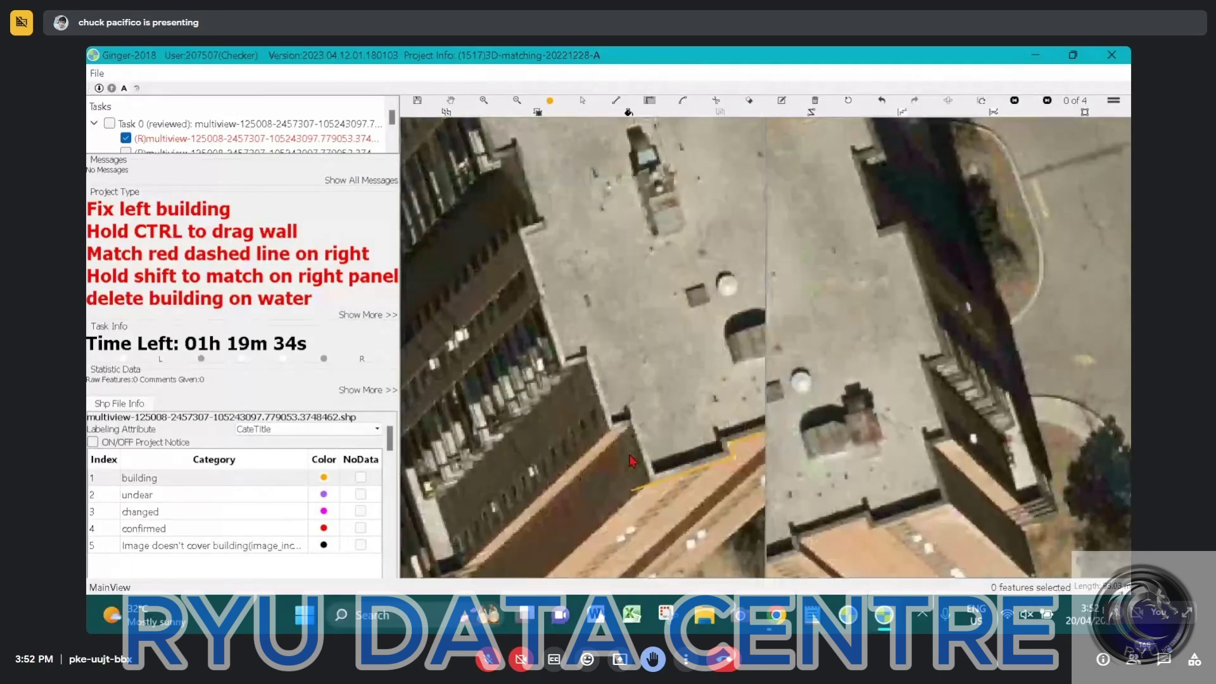
click(633, 431)
click(588, 364)
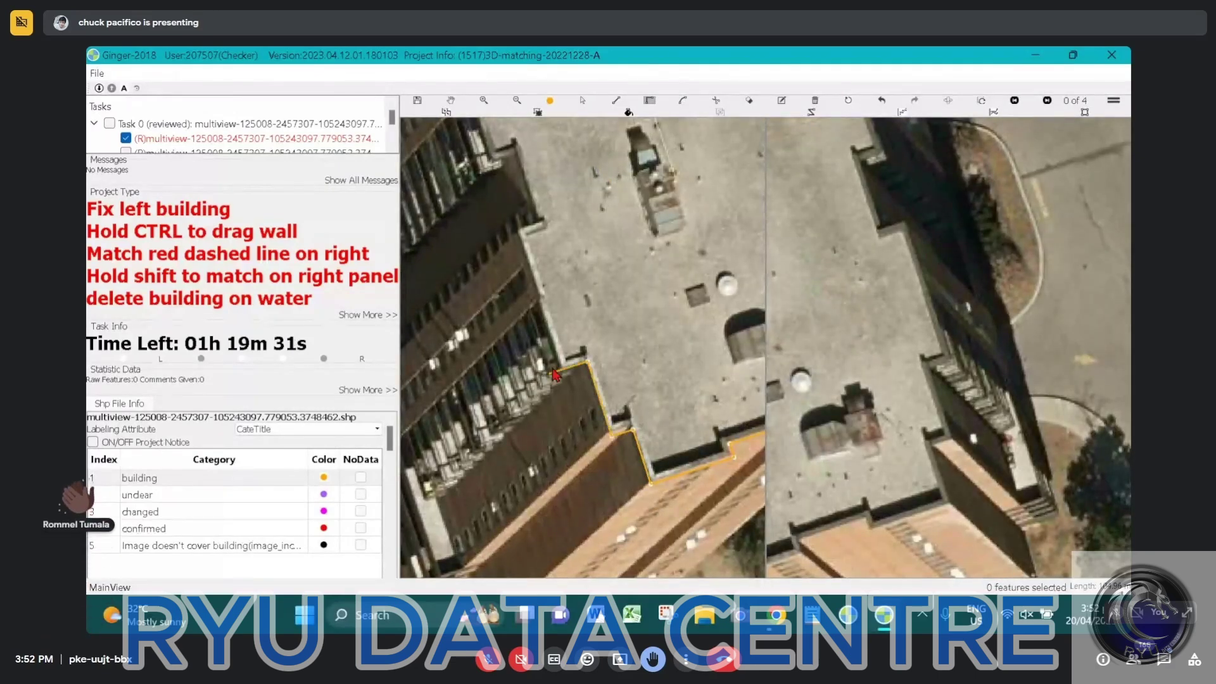
click(518, 224)
click(539, 218)
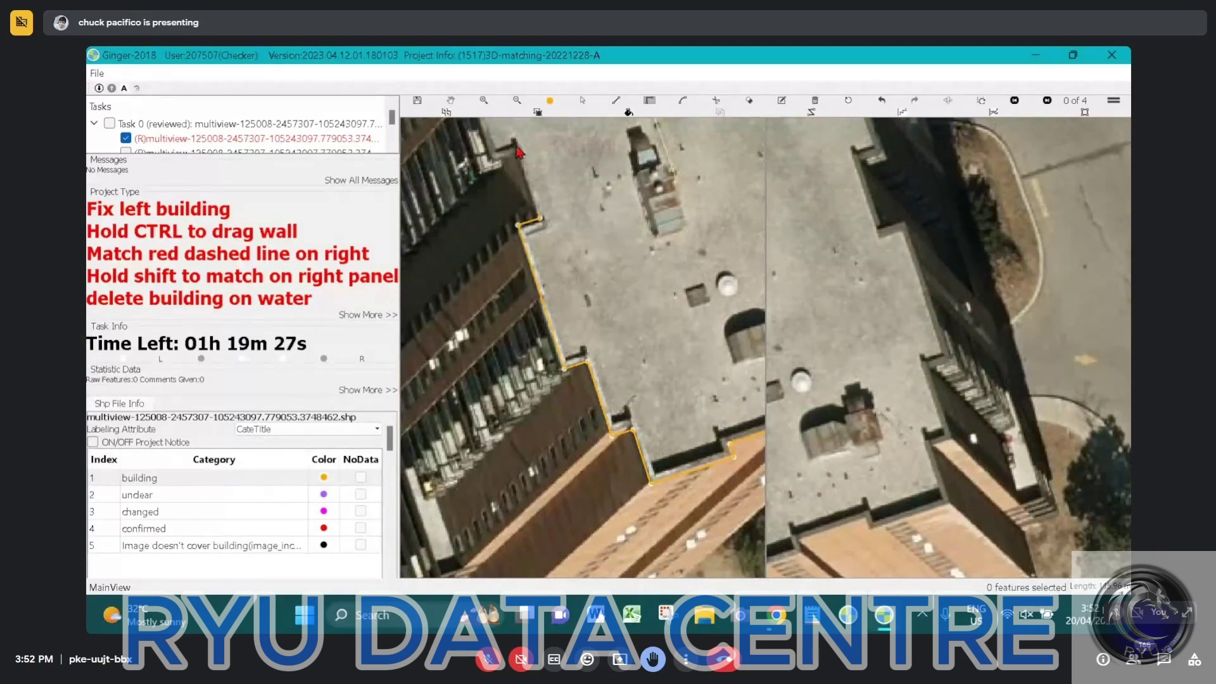
Finish the lower section's outline up the facade side and around the small corner projection, closing it at the starting point
drag(502, 154, 616, 329)
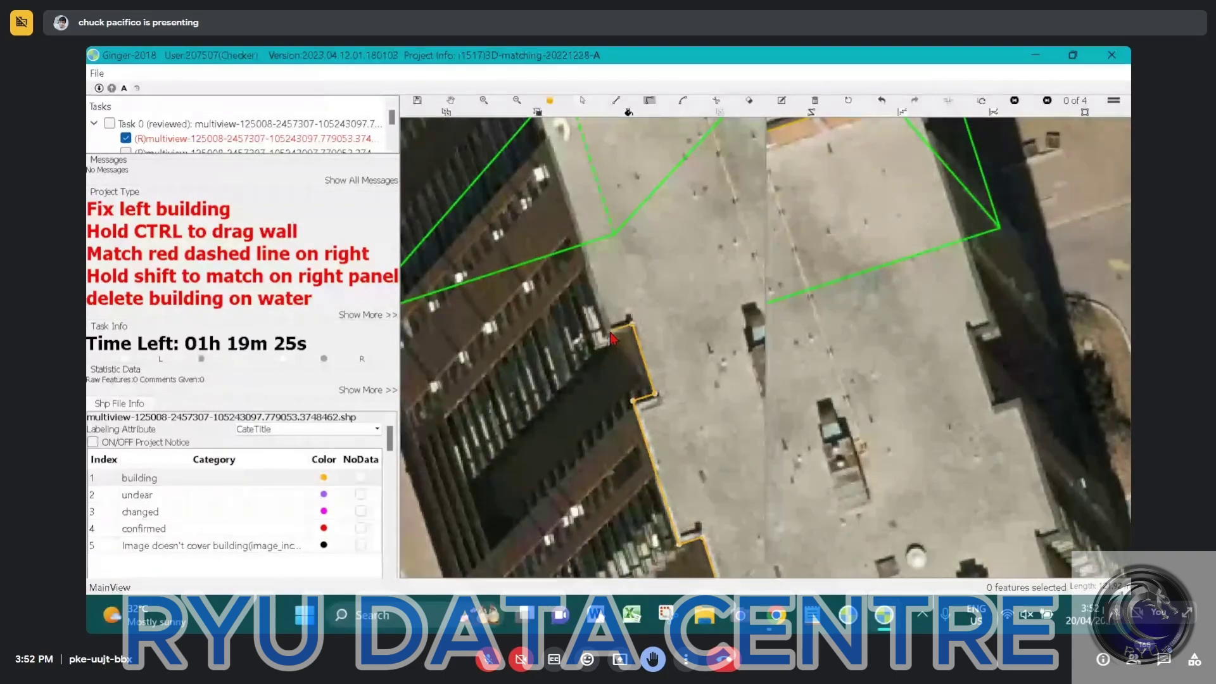
click(611, 333)
drag(549, 142, 586, 364)
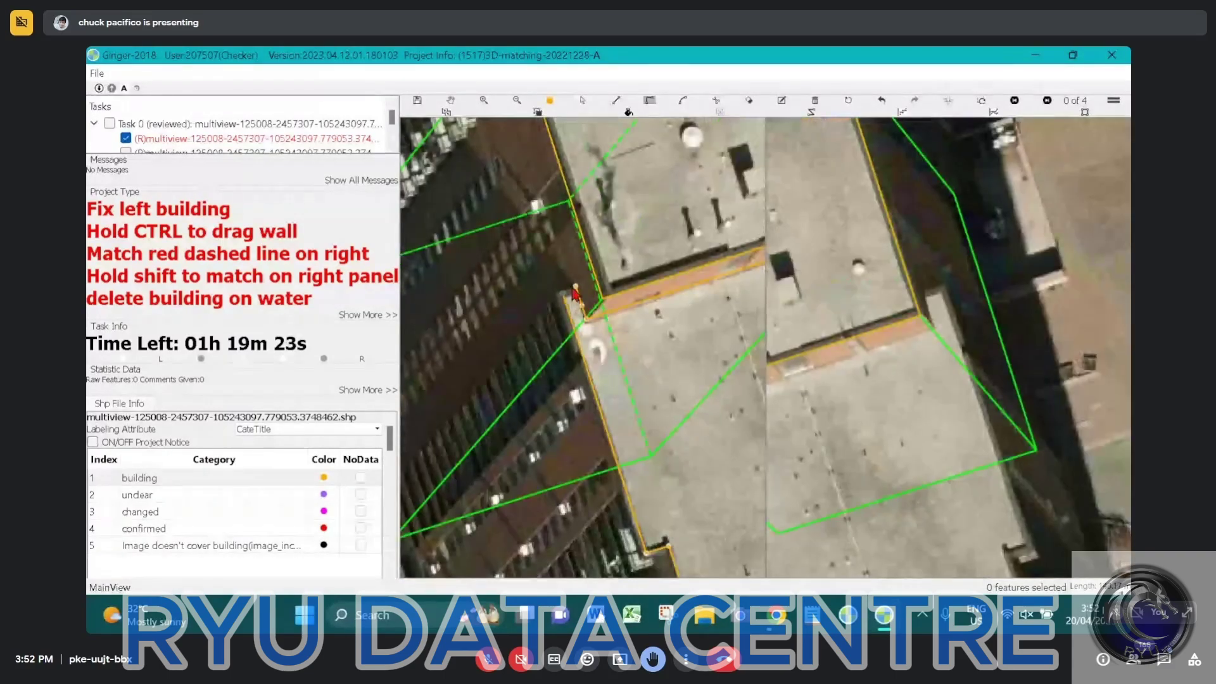
click(576, 351)
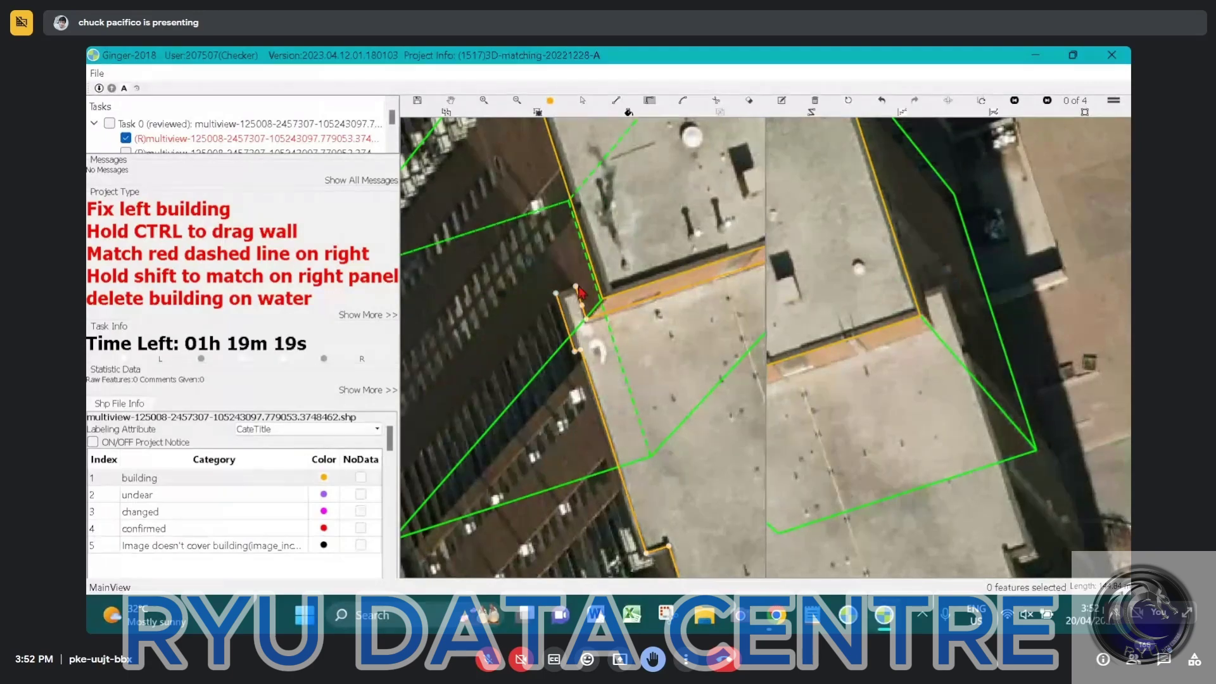
click(576, 288)
scroll(598, 311, down, 2)
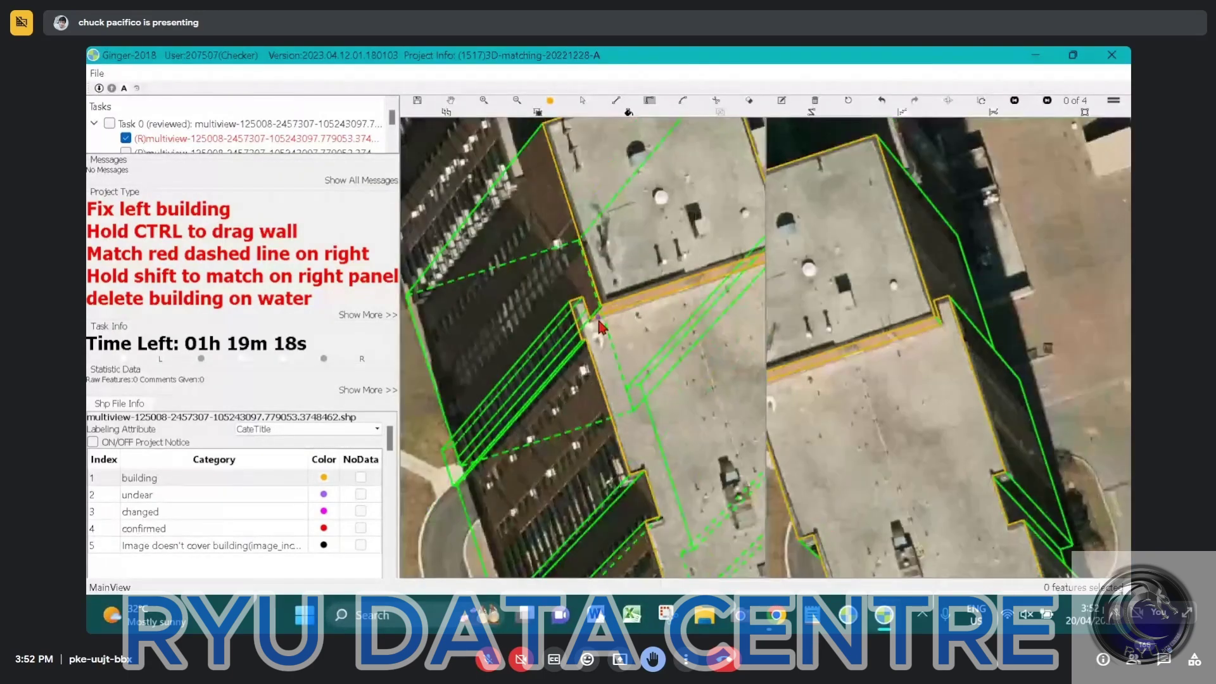
scroll(598, 326, down, 1)
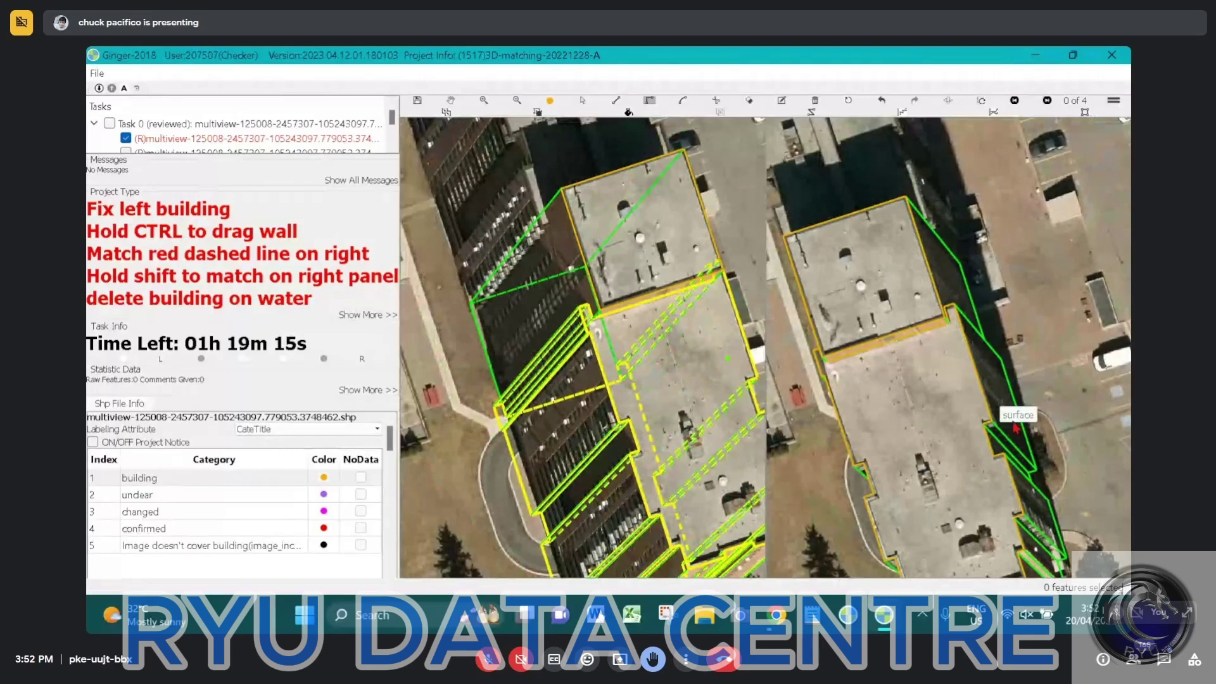
Review the outlined roof sections and their walls in both aerial images, and examine the remaining roof section at the building's far end
drag(1051, 349, 892, 241)
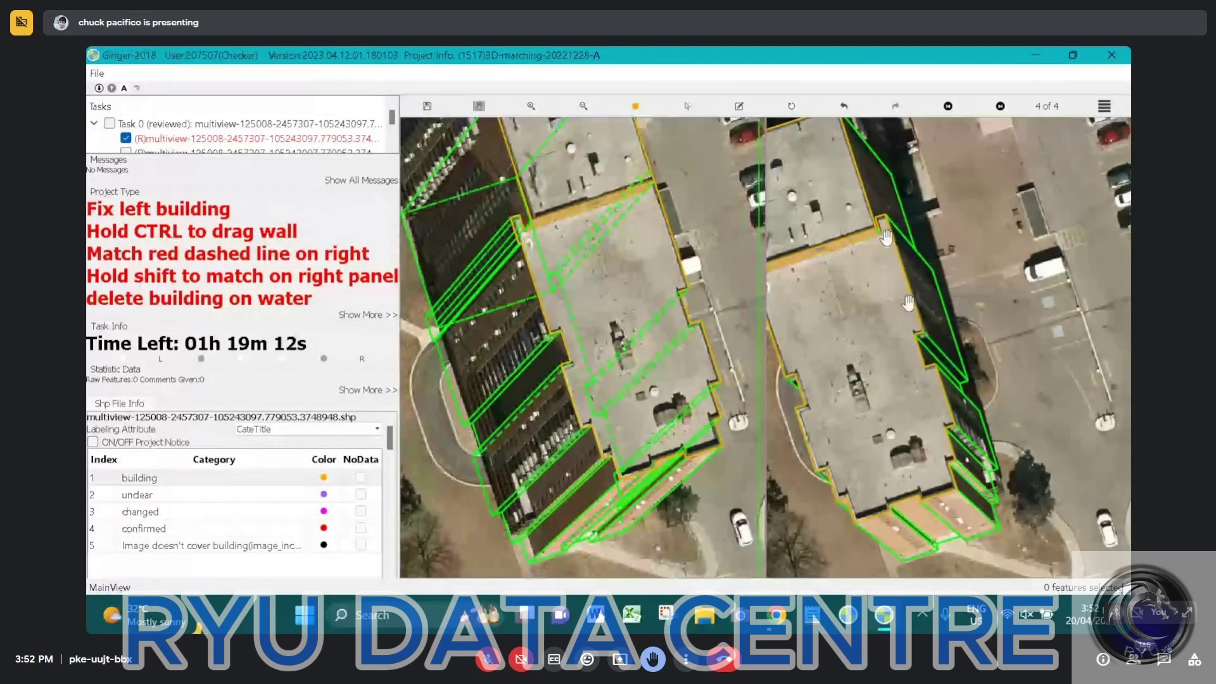
drag(886, 237, 914, 253)
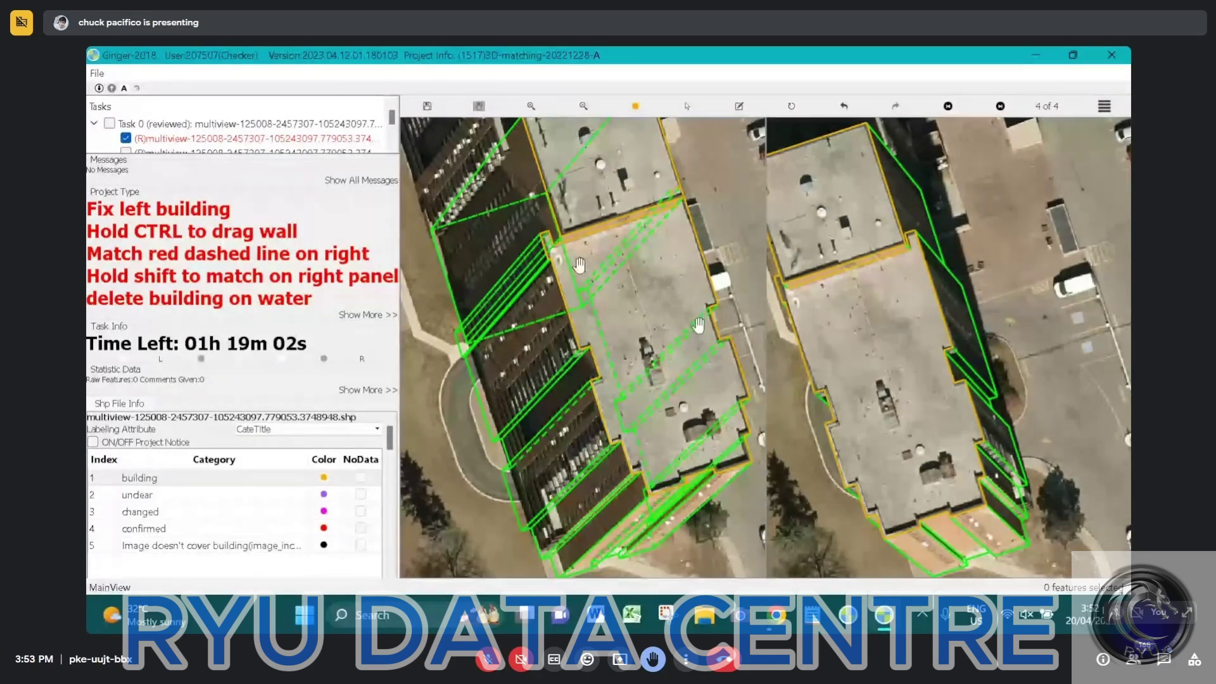
drag(579, 265, 621, 411)
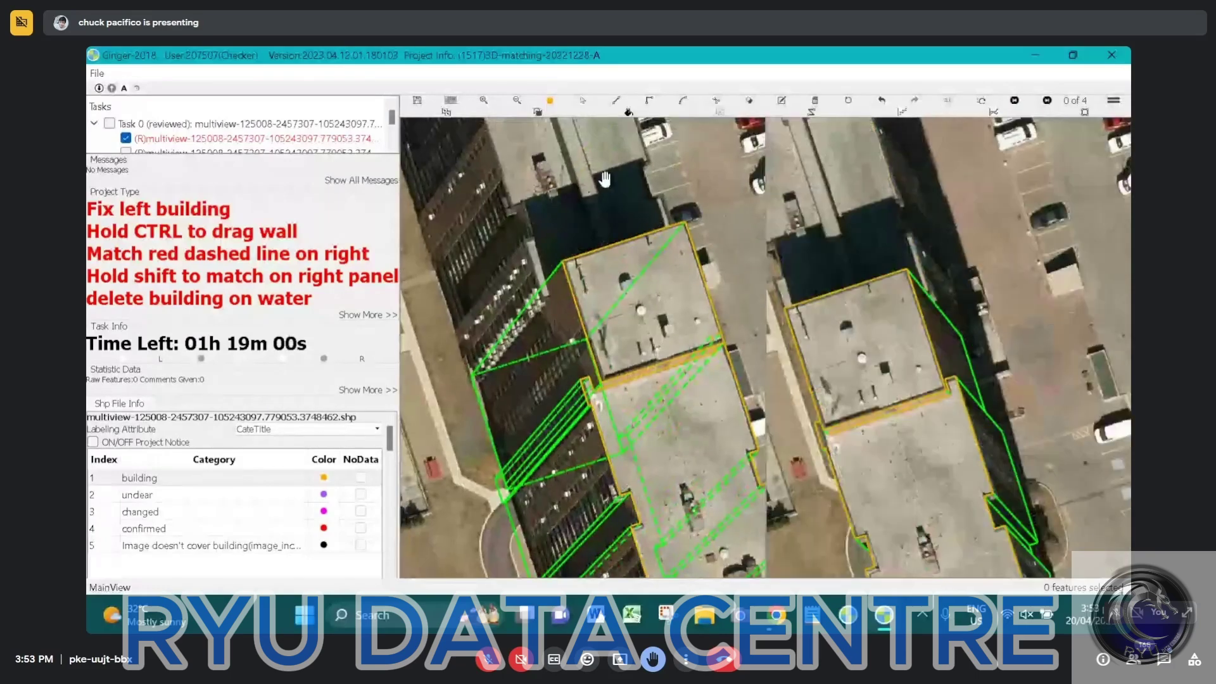
drag(605, 179, 592, 263)
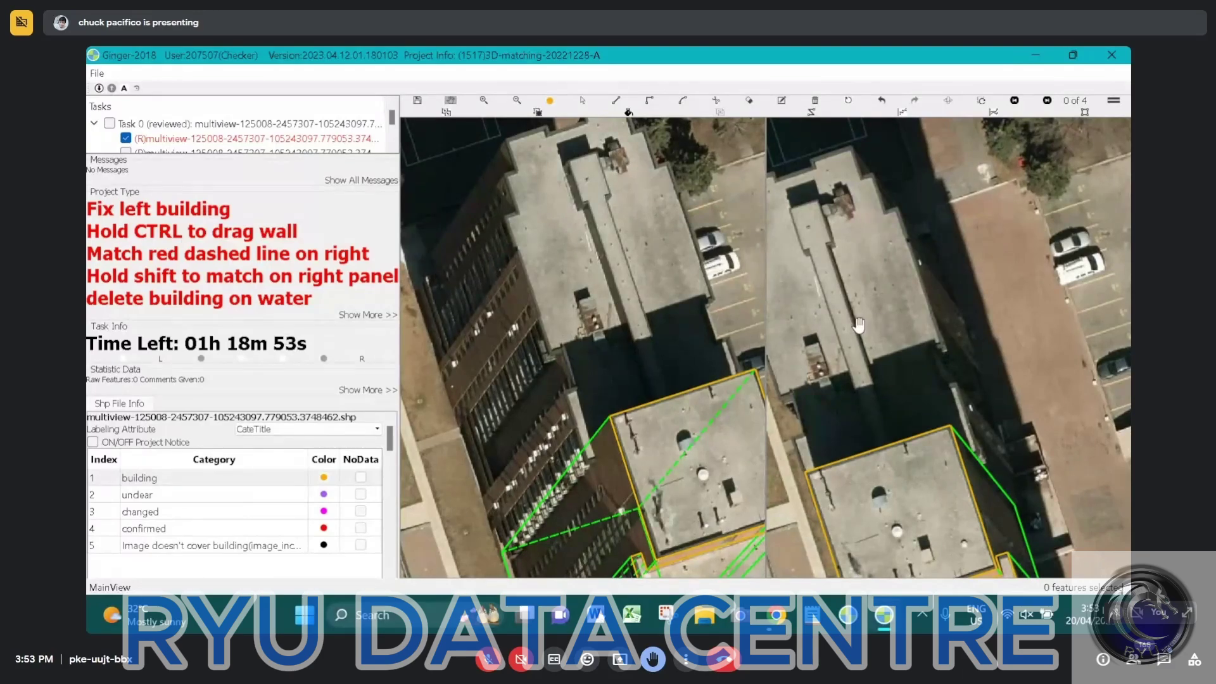
scroll(694, 315, down, 2)
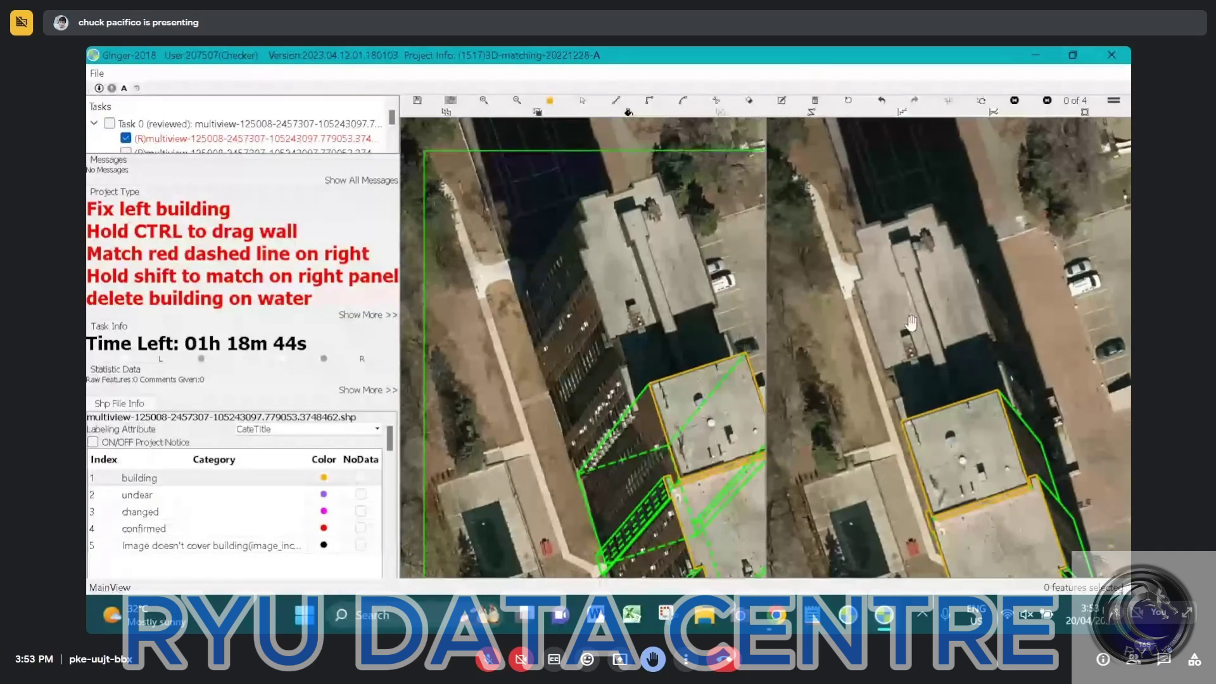
drag(973, 300, 960, 283)
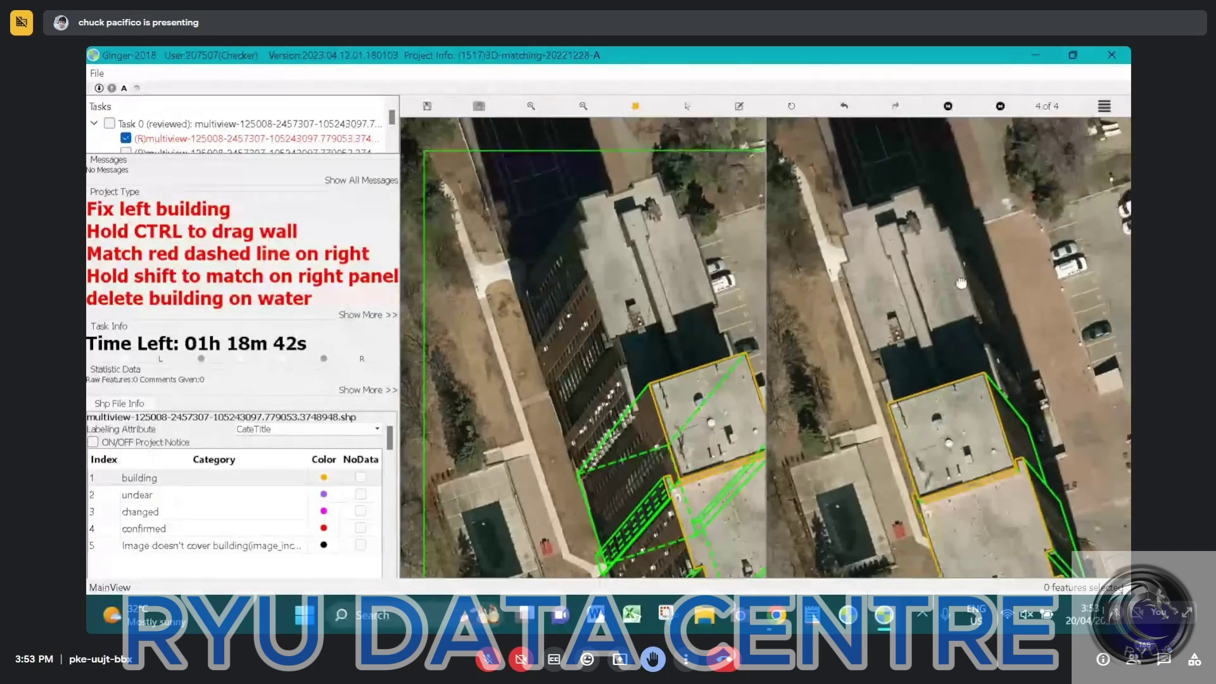
drag(711, 276, 697, 258)
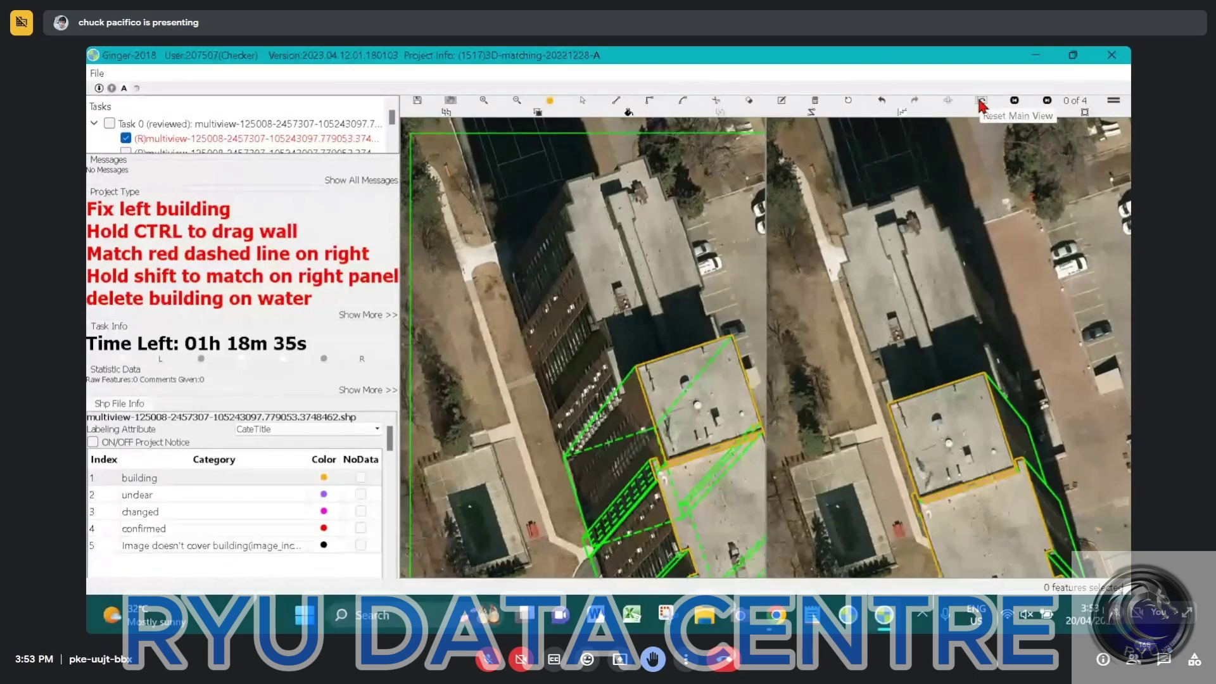
Swap the main view, cycle through the comparison images, and make the image ending in 3748577 the main view
click(980, 103)
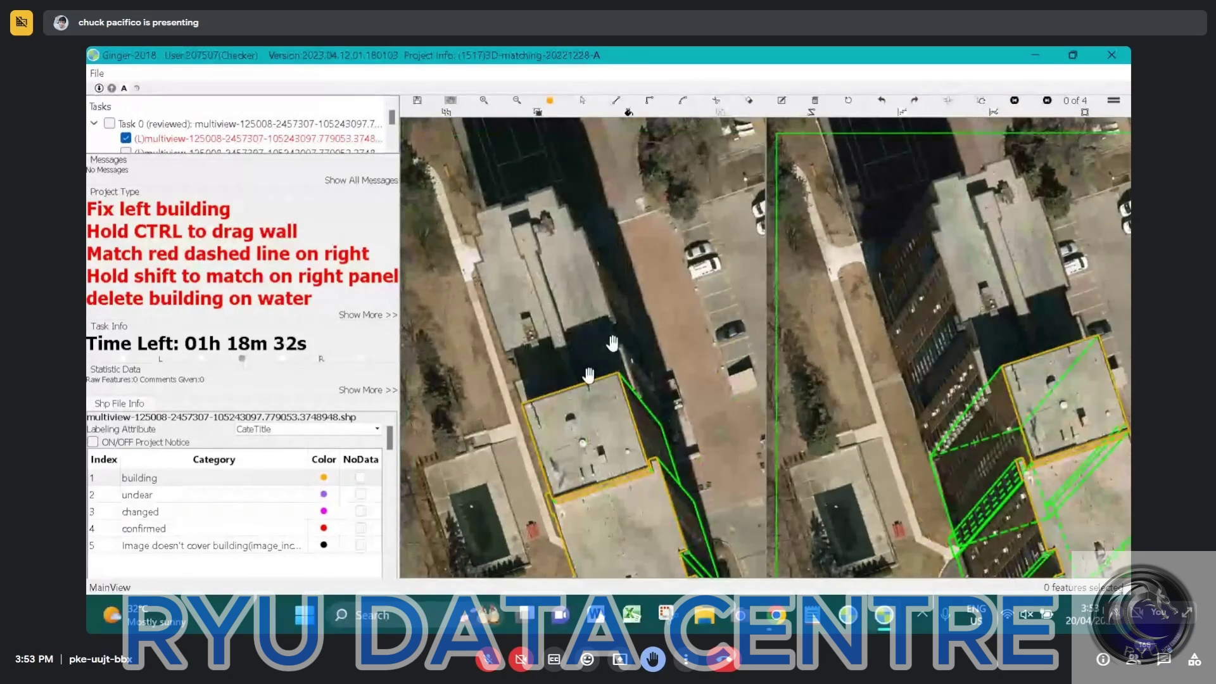
drag(1036, 317, 971, 217)
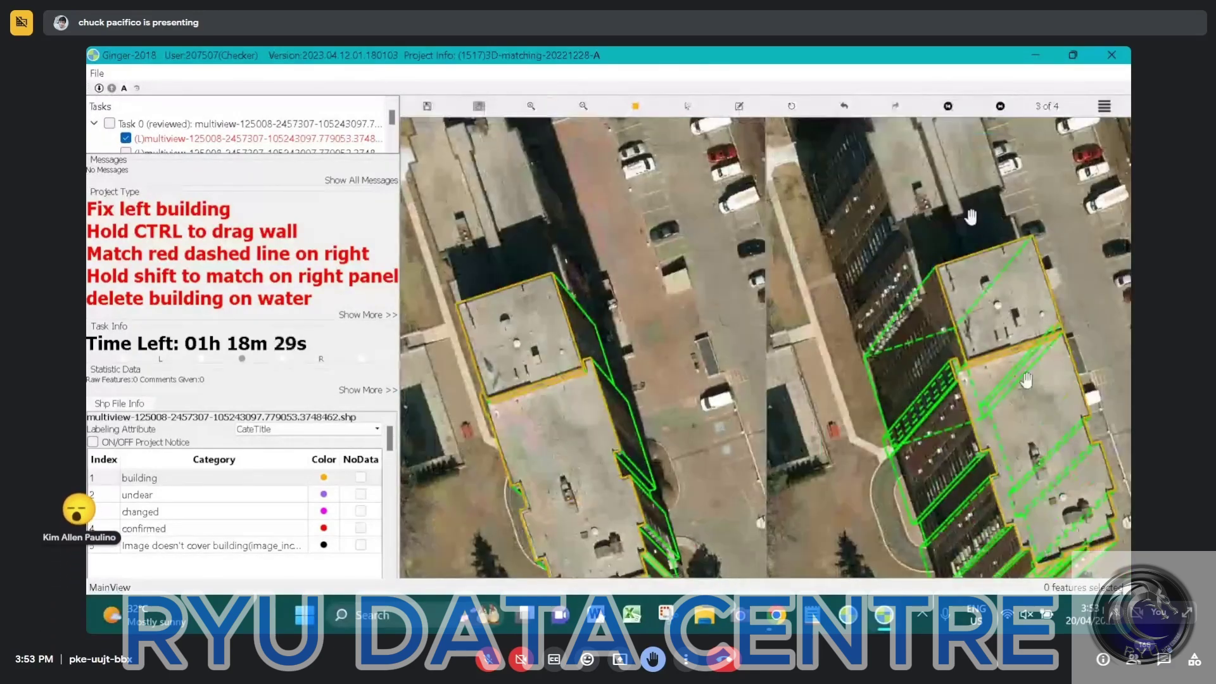
click(1000, 106)
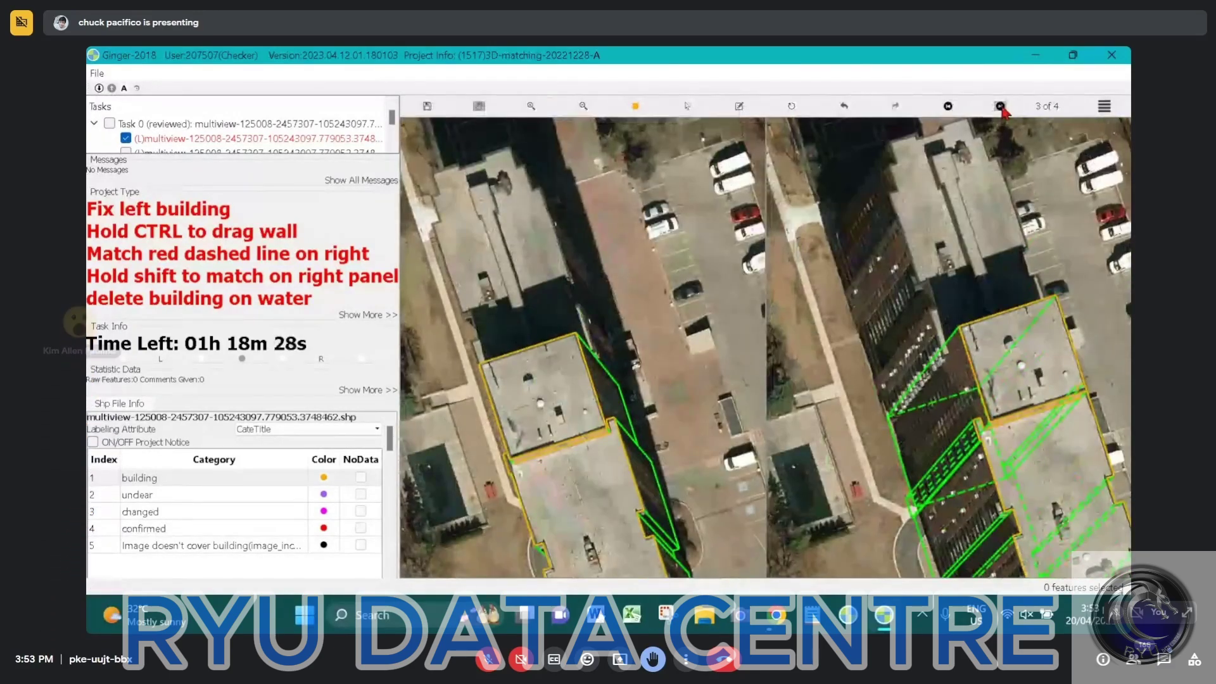
click(1000, 105)
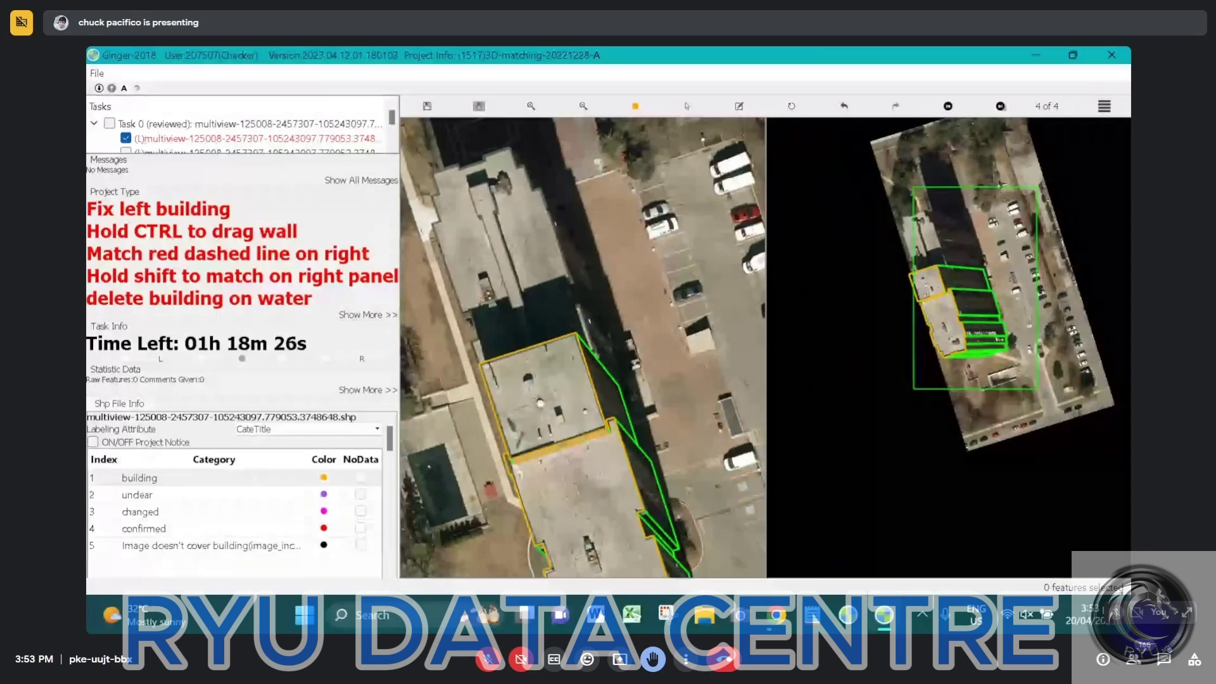
click(1000, 106)
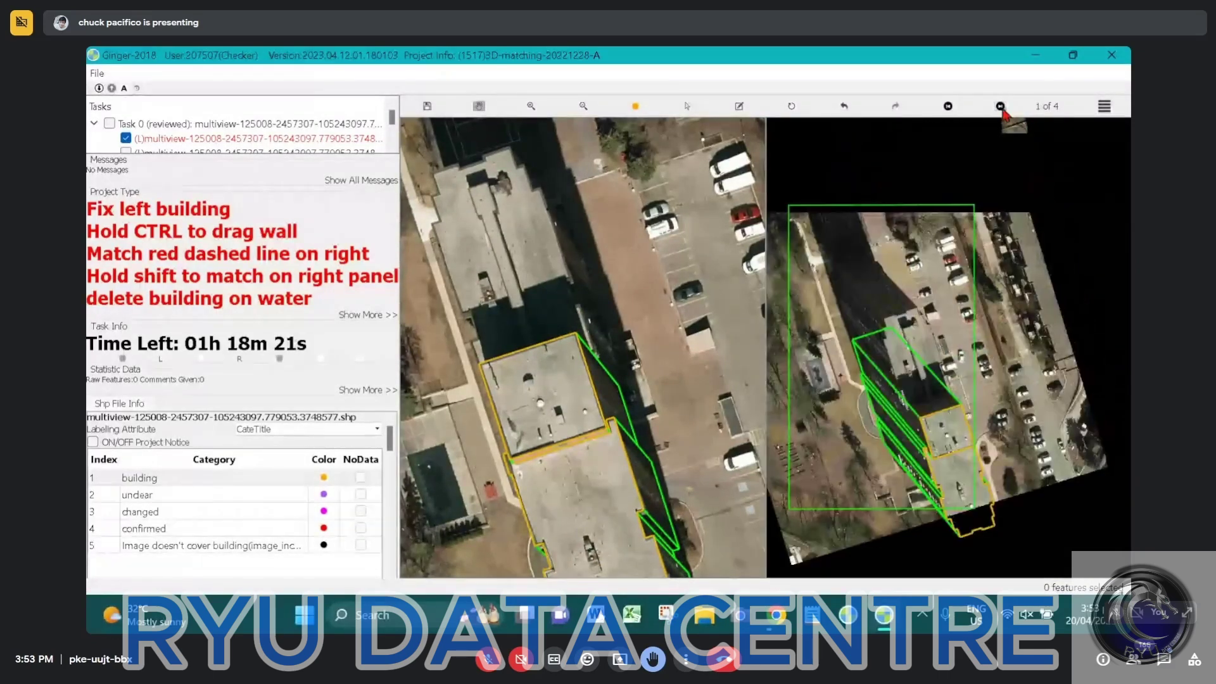
scroll(927, 418, up, 3)
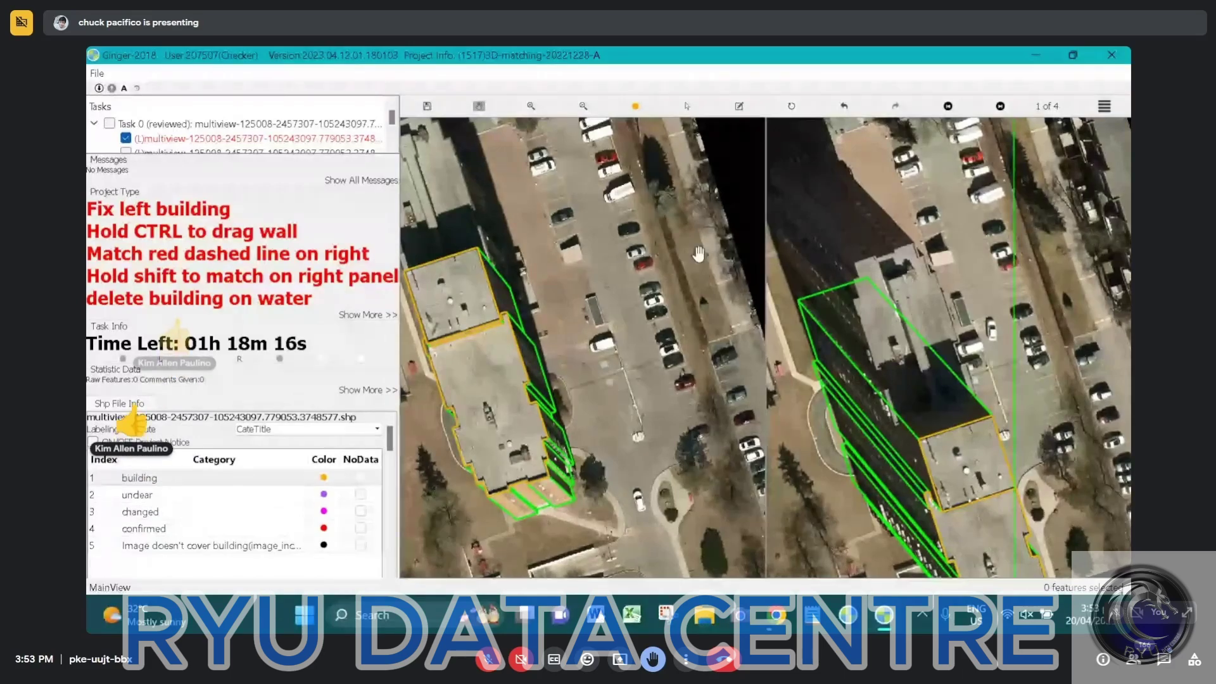
key(Page_Up)
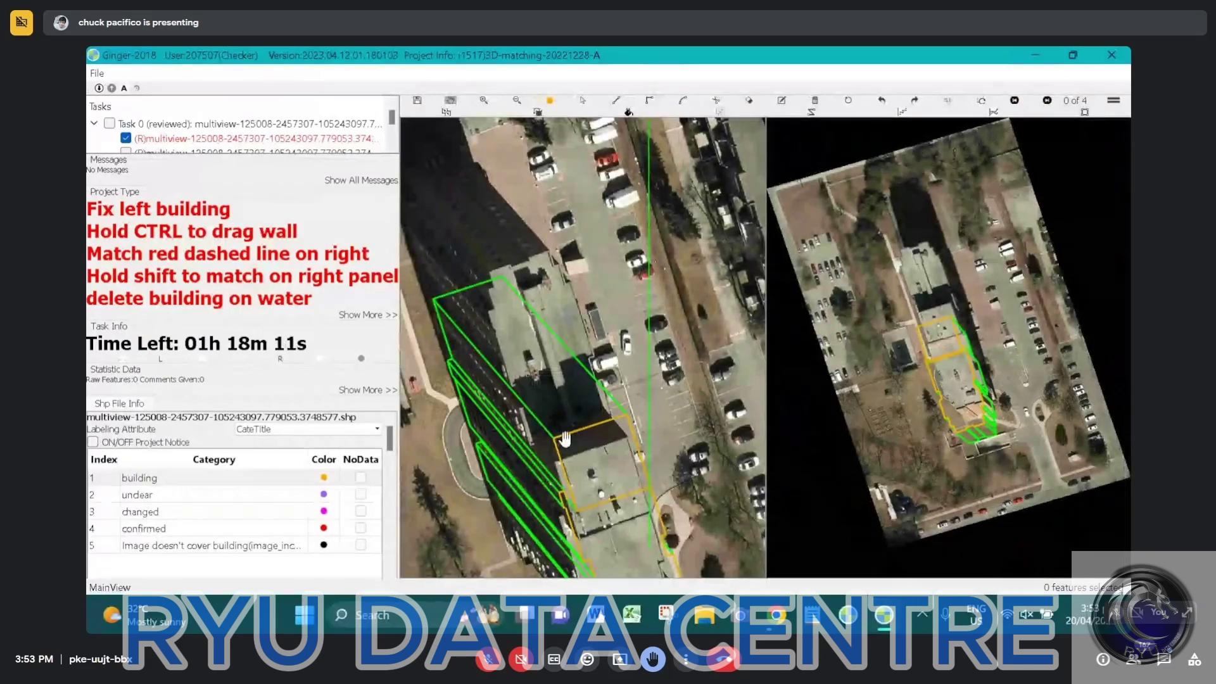
Start outlining the narrow raised strip on the far roof section, tracing its base beside the finished section and beginning its long facade-side edge
scroll(592, 309, up, 2)
scroll(585, 355, down, 1)
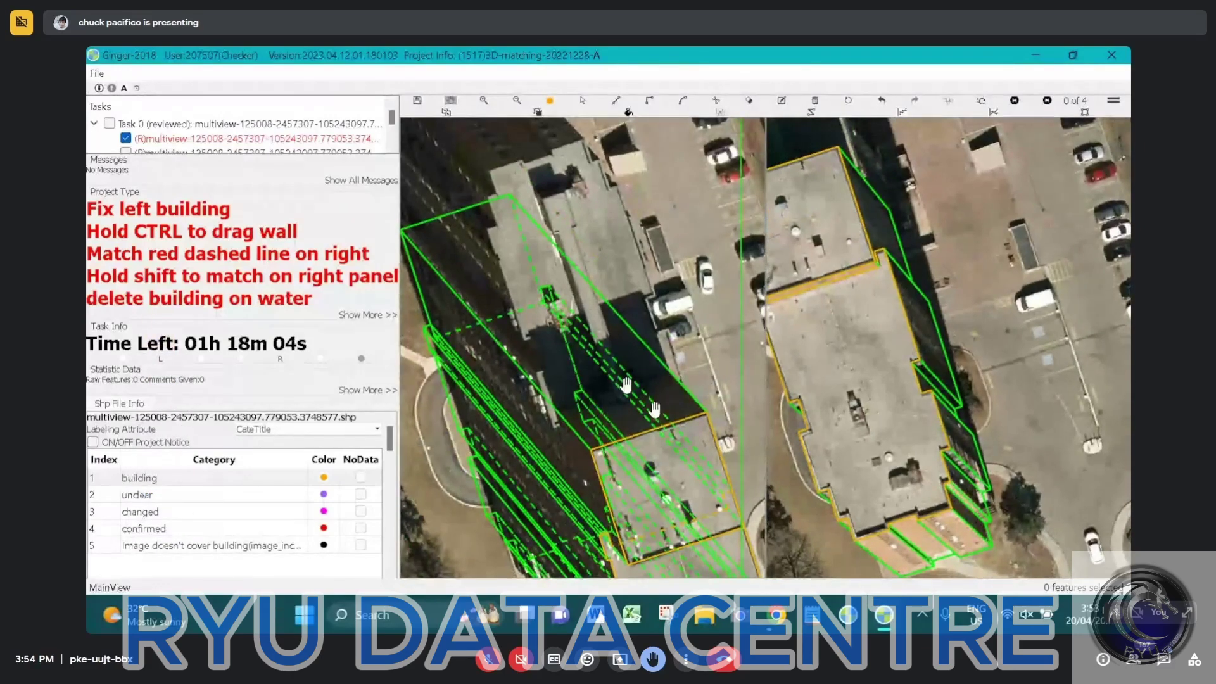
scroll(639, 396, up, 2)
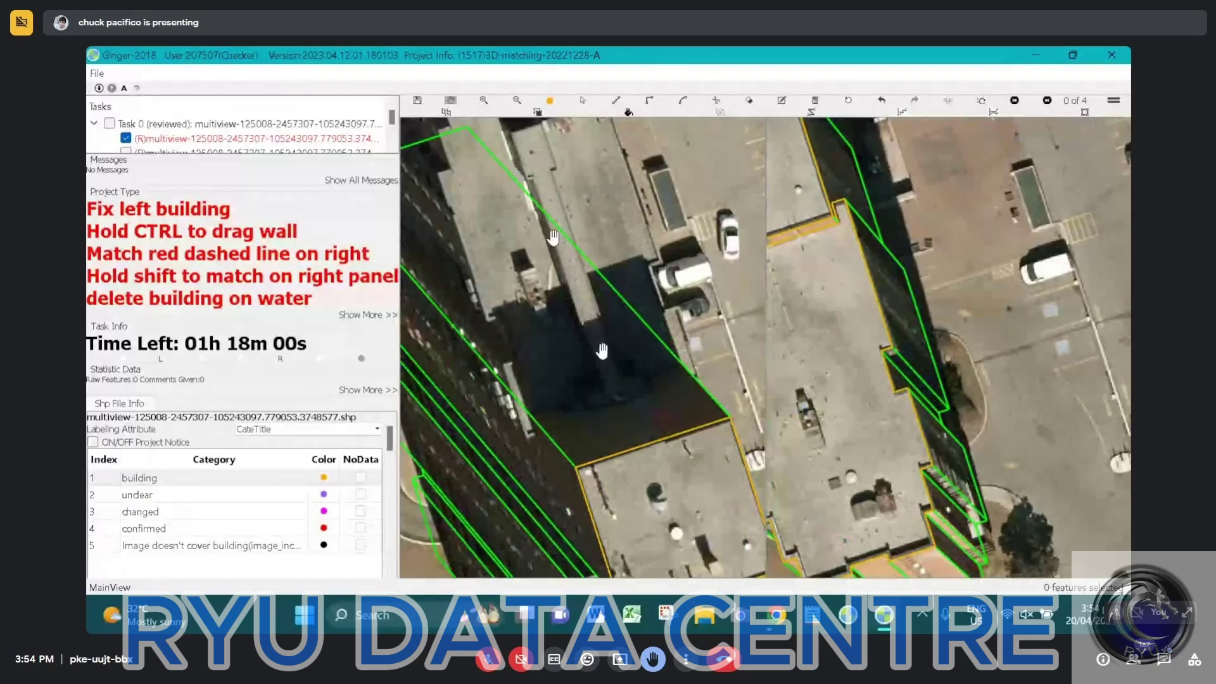
drag(626, 384, 662, 414)
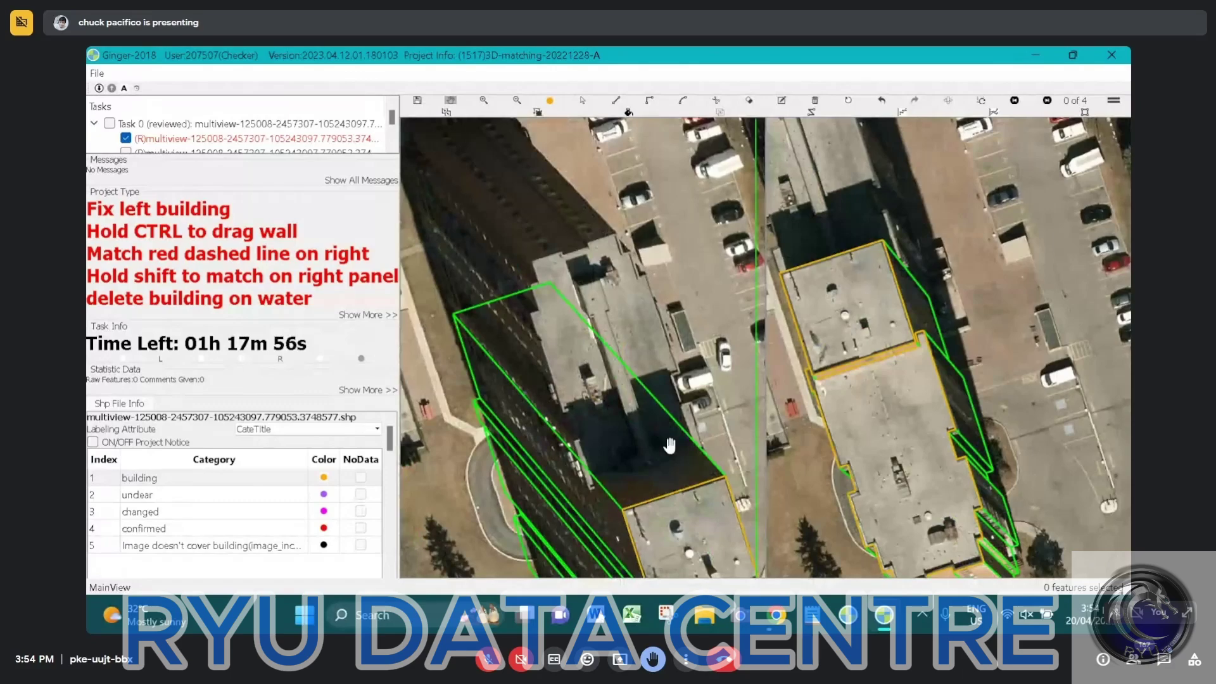
scroll(652, 481, up, 3)
key(r)
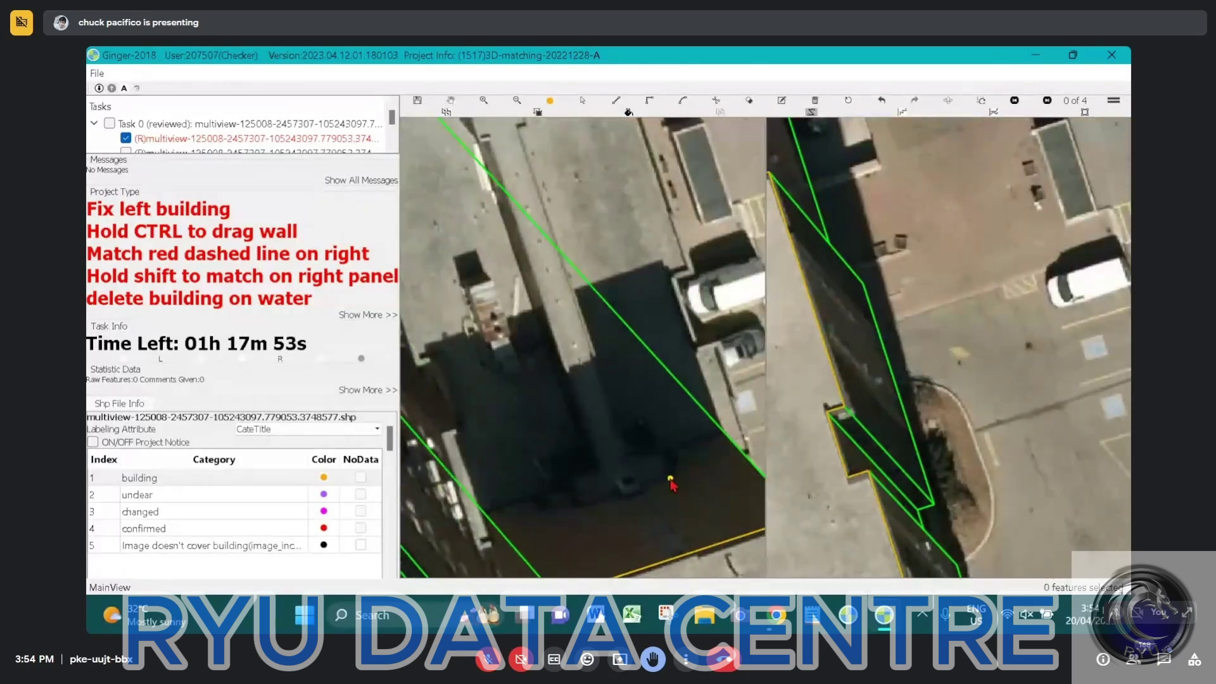
click(670, 479)
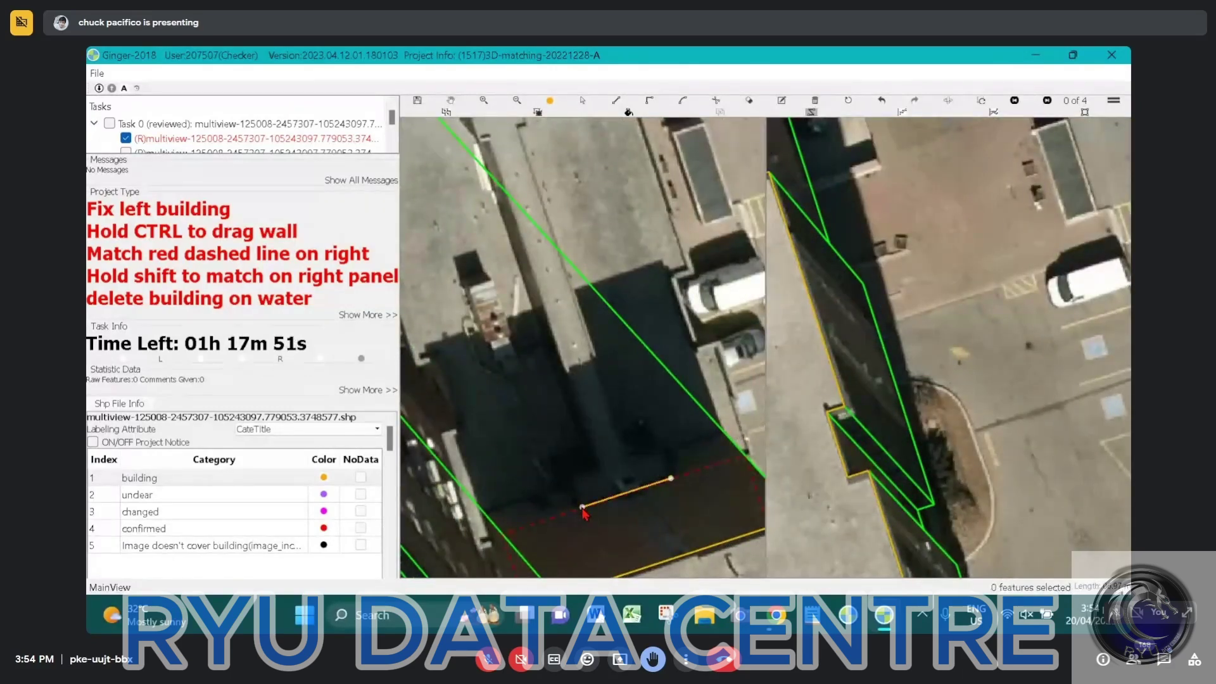
click(581, 507)
click(573, 477)
click(596, 470)
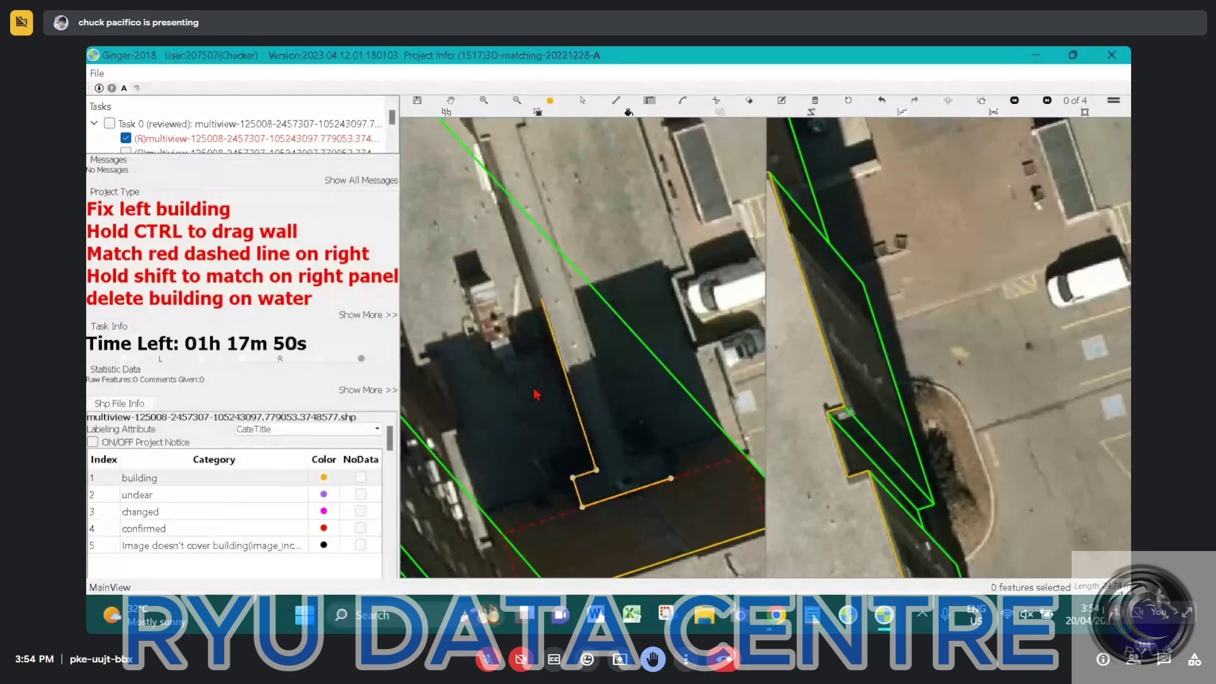
Trace the raised strip's wider far end and its other long edge, closing the outline at the base
scroll(536, 393, up, 3)
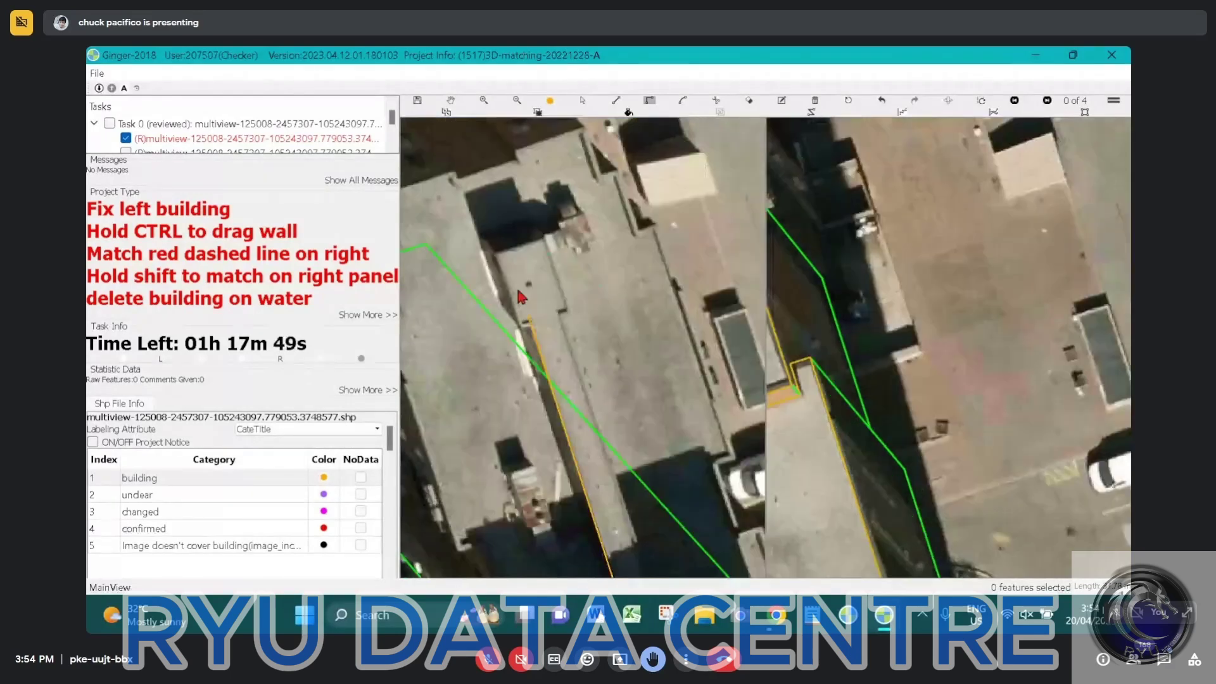
click(520, 329)
click(495, 255)
click(572, 310)
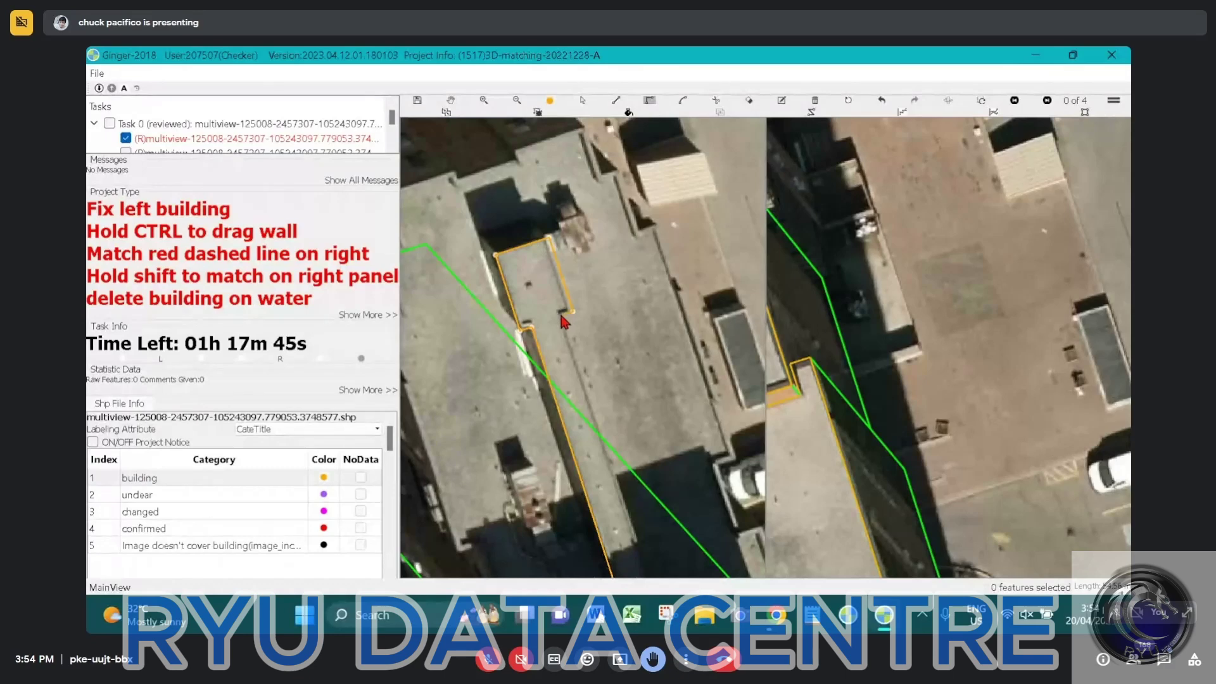
click(562, 314)
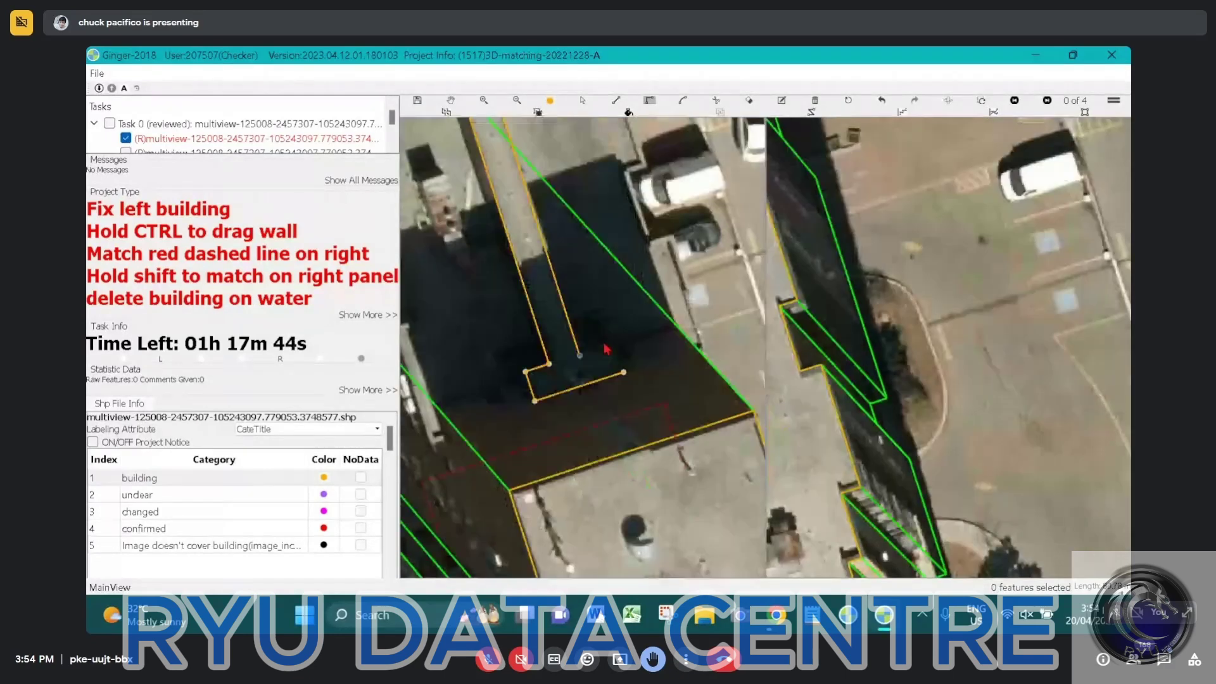
click(615, 340)
click(625, 374)
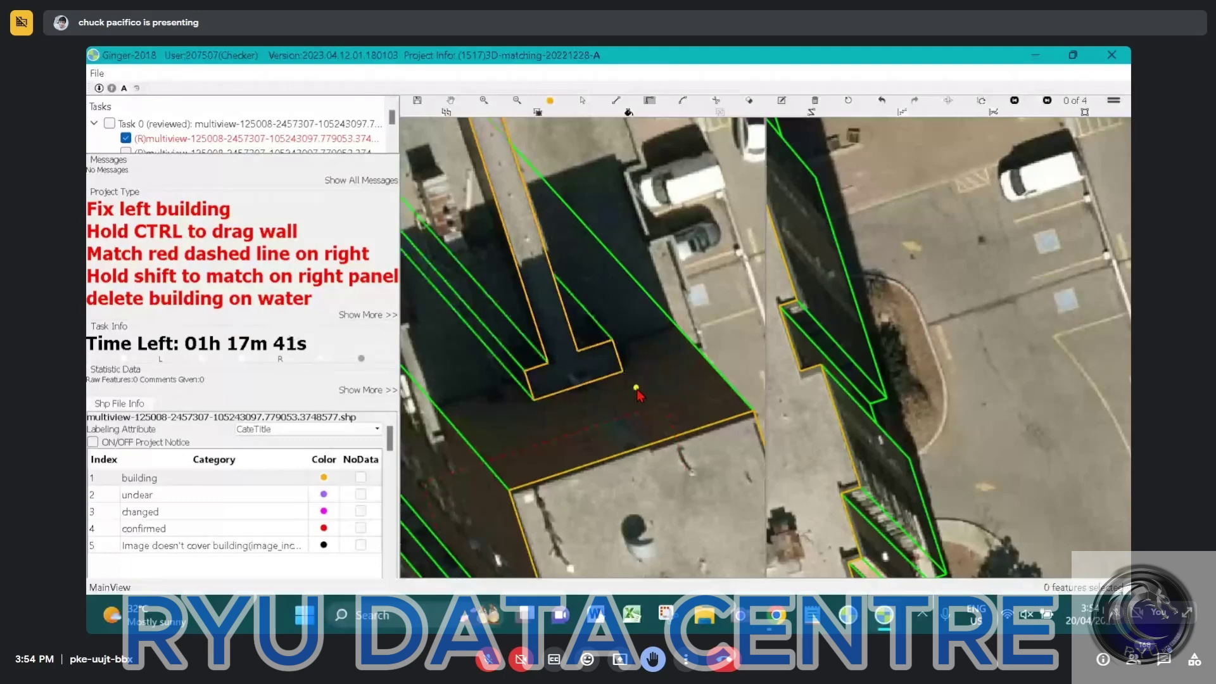
Check the raised strip's outline and walls against the roof in both aerial images
scroll(638, 394, down, 4)
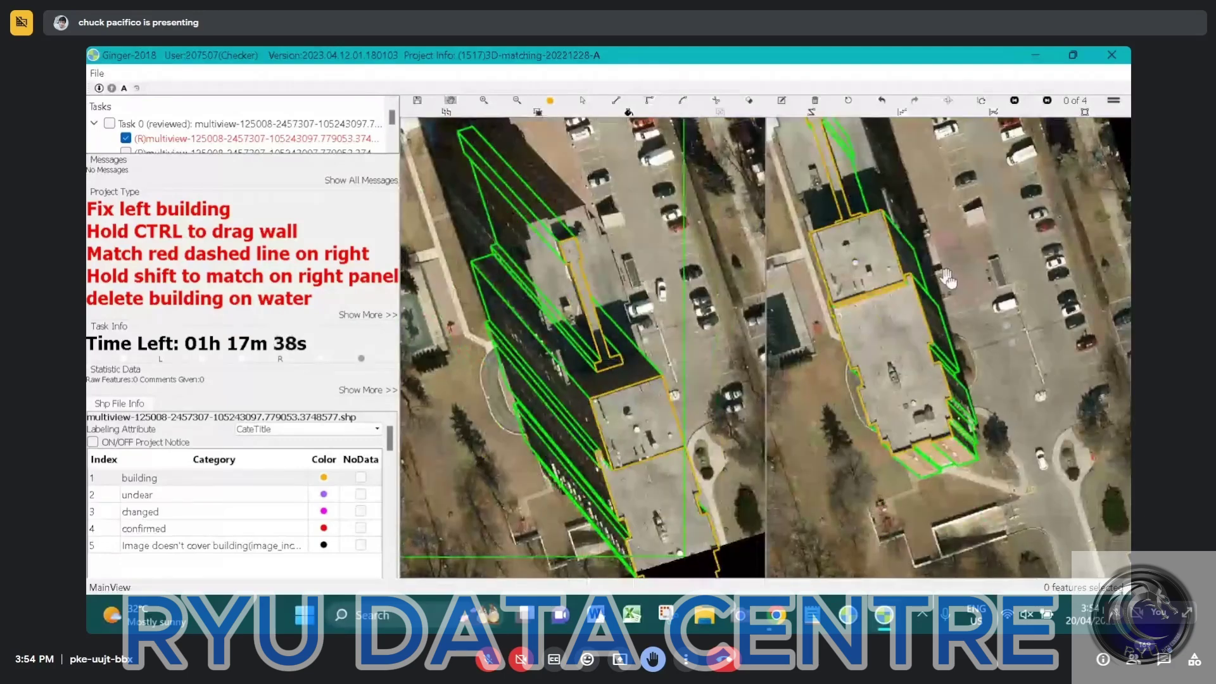
key(space)
scroll(871, 198, up, 1)
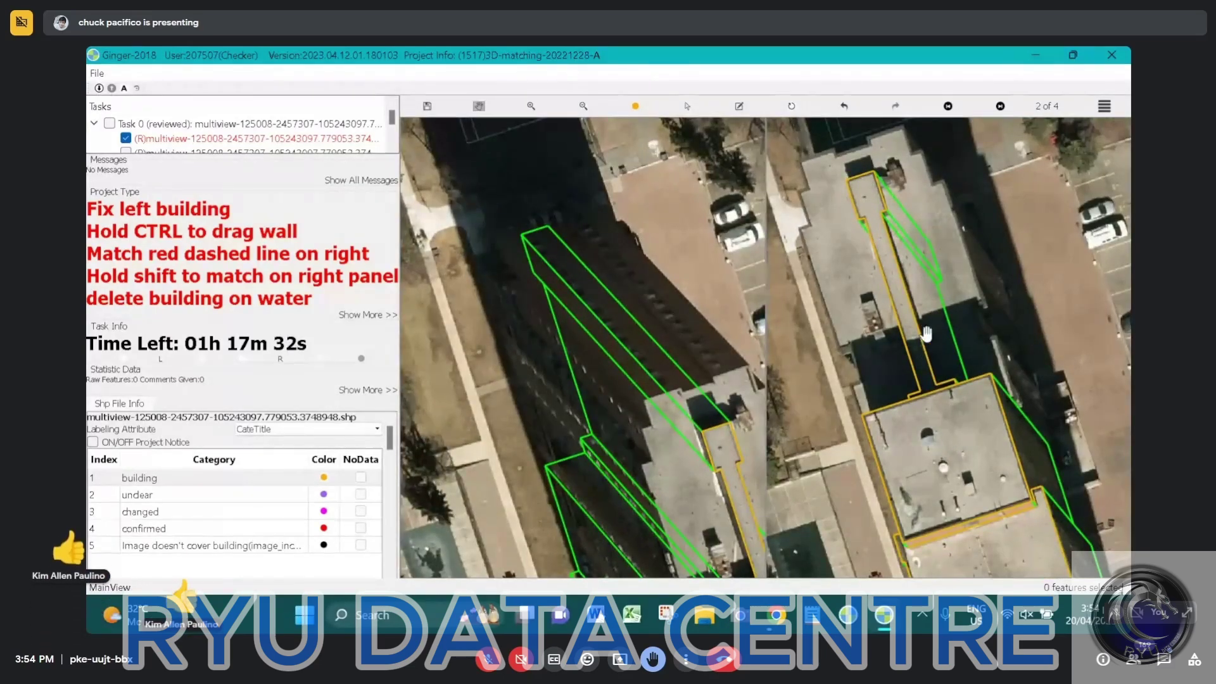
drag(978, 353, 911, 264)
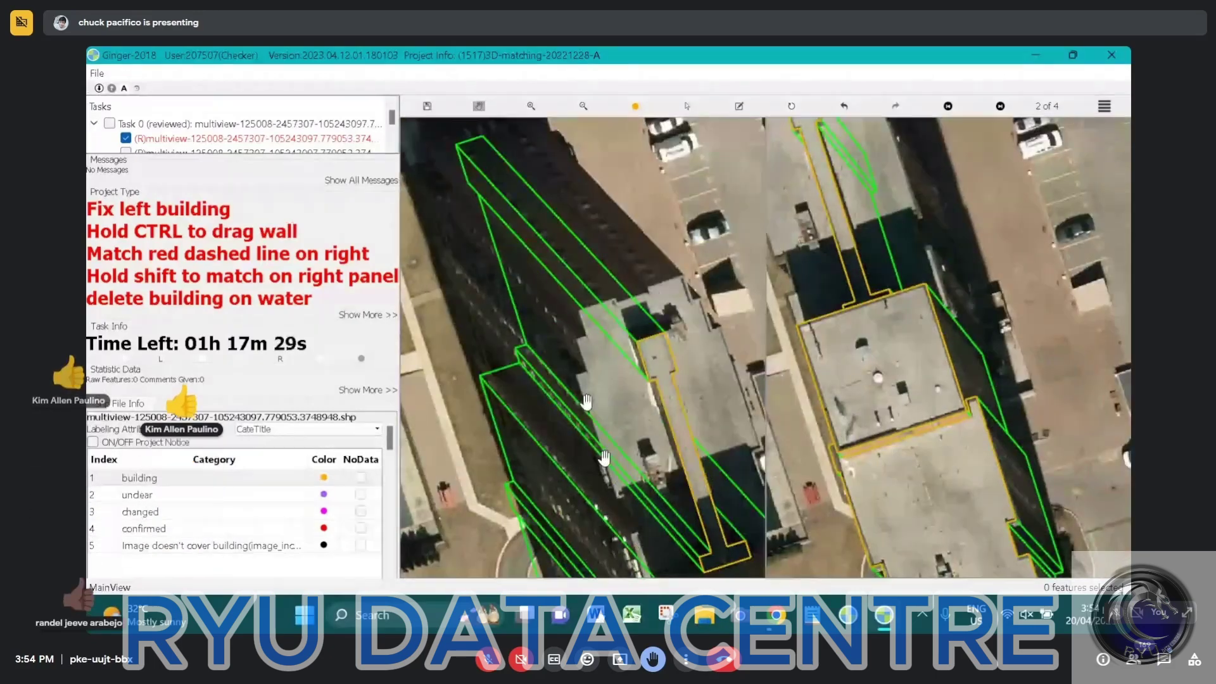
key(Page_Down)
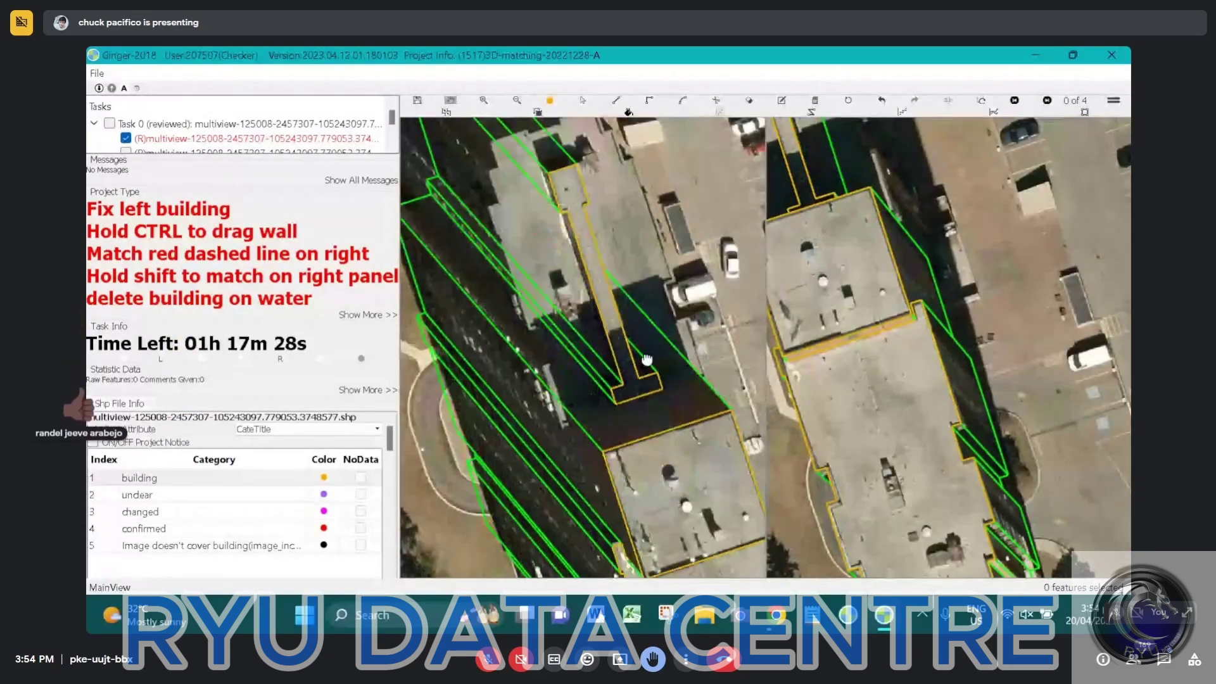
Start the far roof section's outline at its facade-side corner, following around the raised strip to the parking-lot side
scroll(641, 400, up, 3)
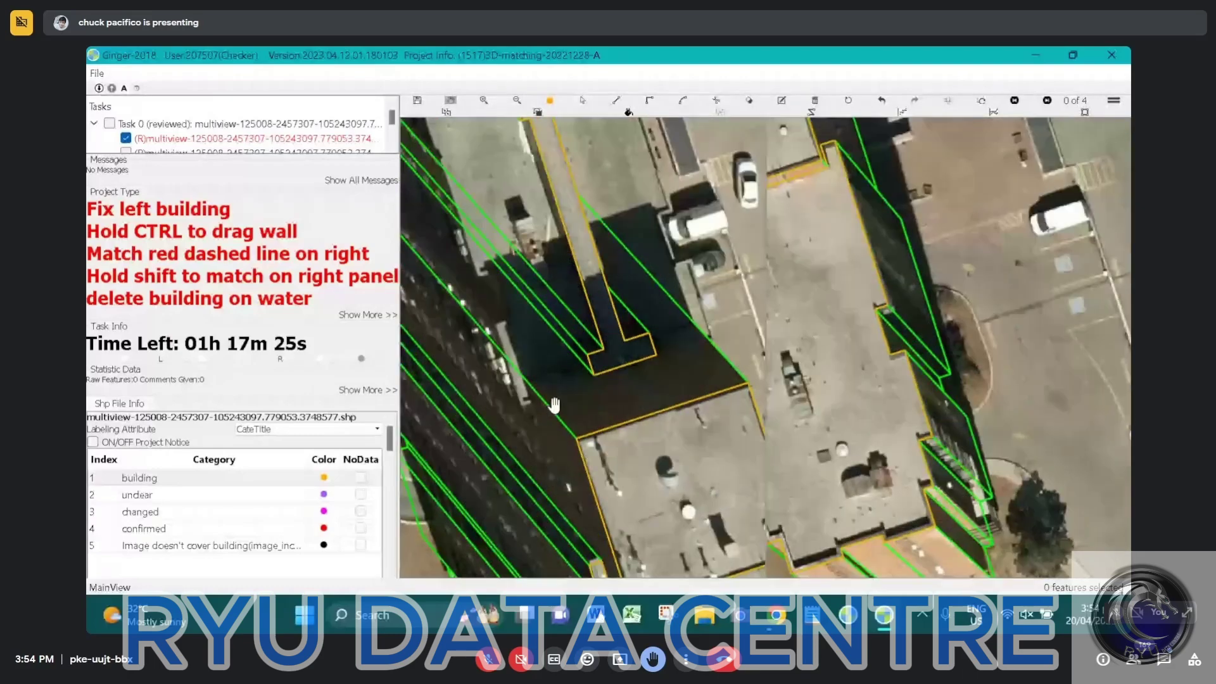
scroll(482, 404, up, 2)
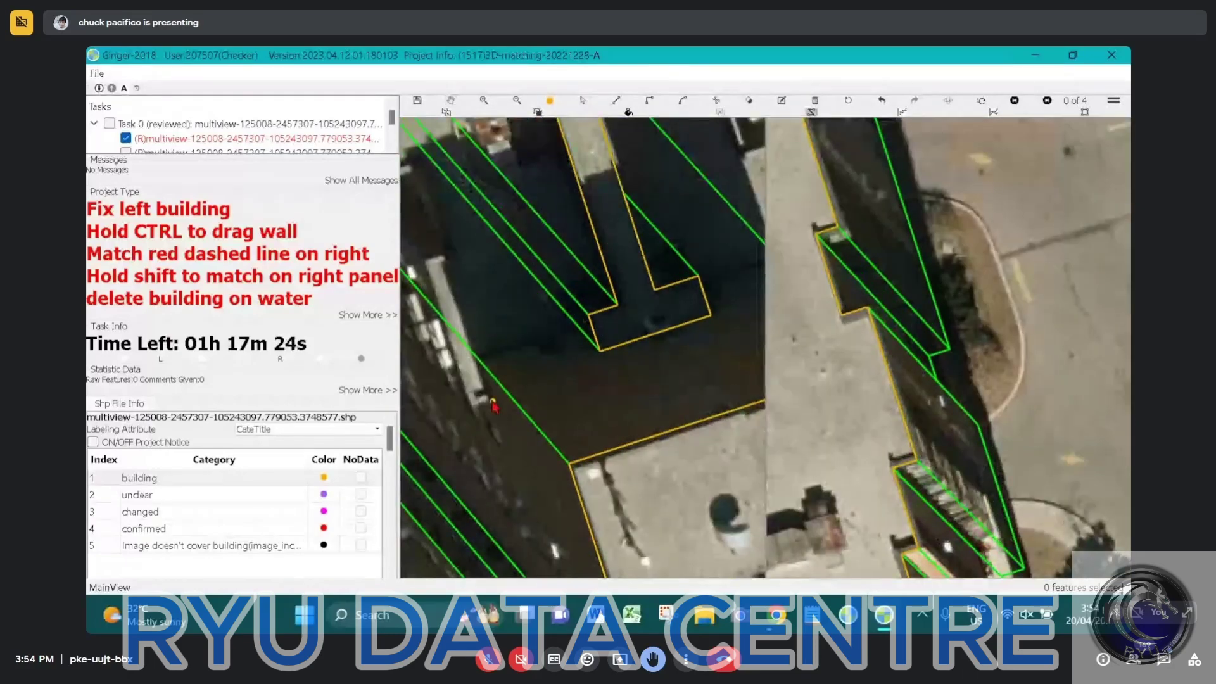
scroll(555, 348, up, 2)
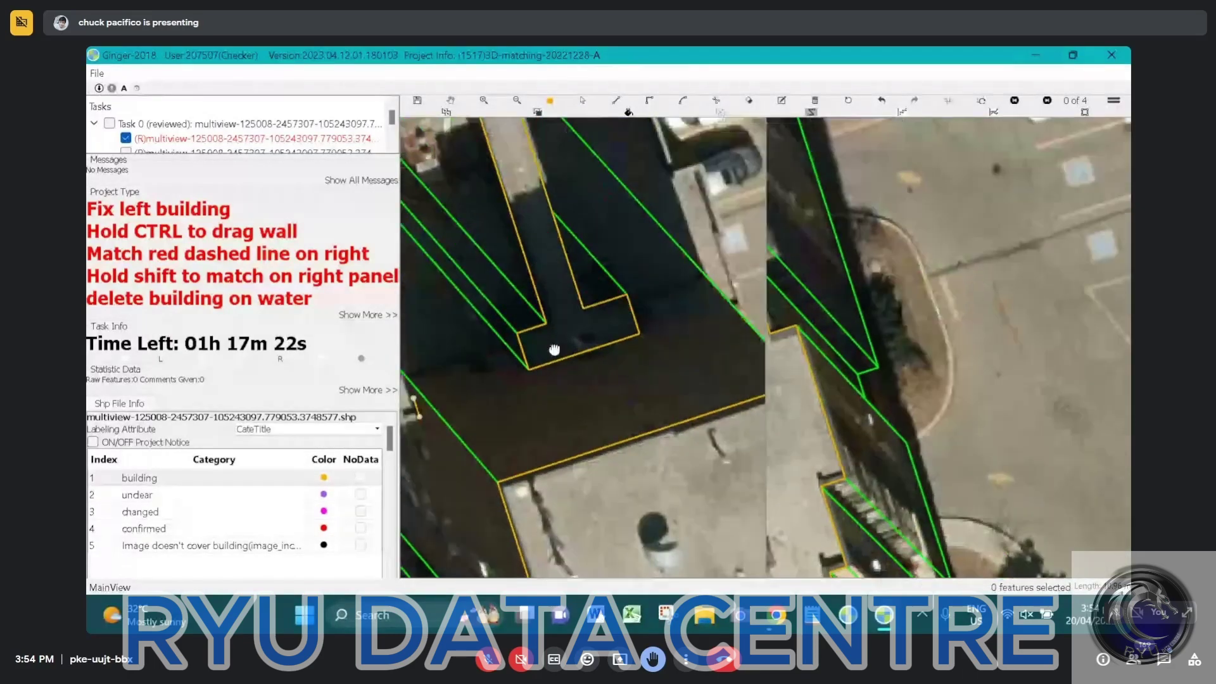
drag(573, 343, 547, 298)
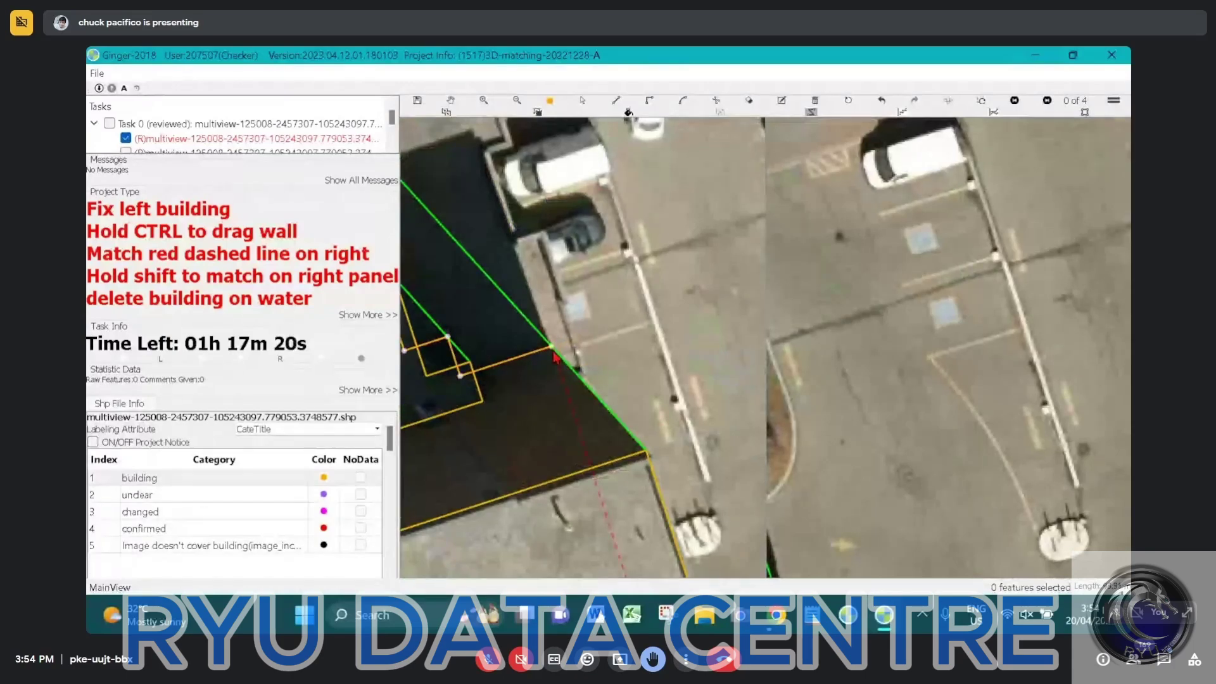
scroll(541, 306, down, 3)
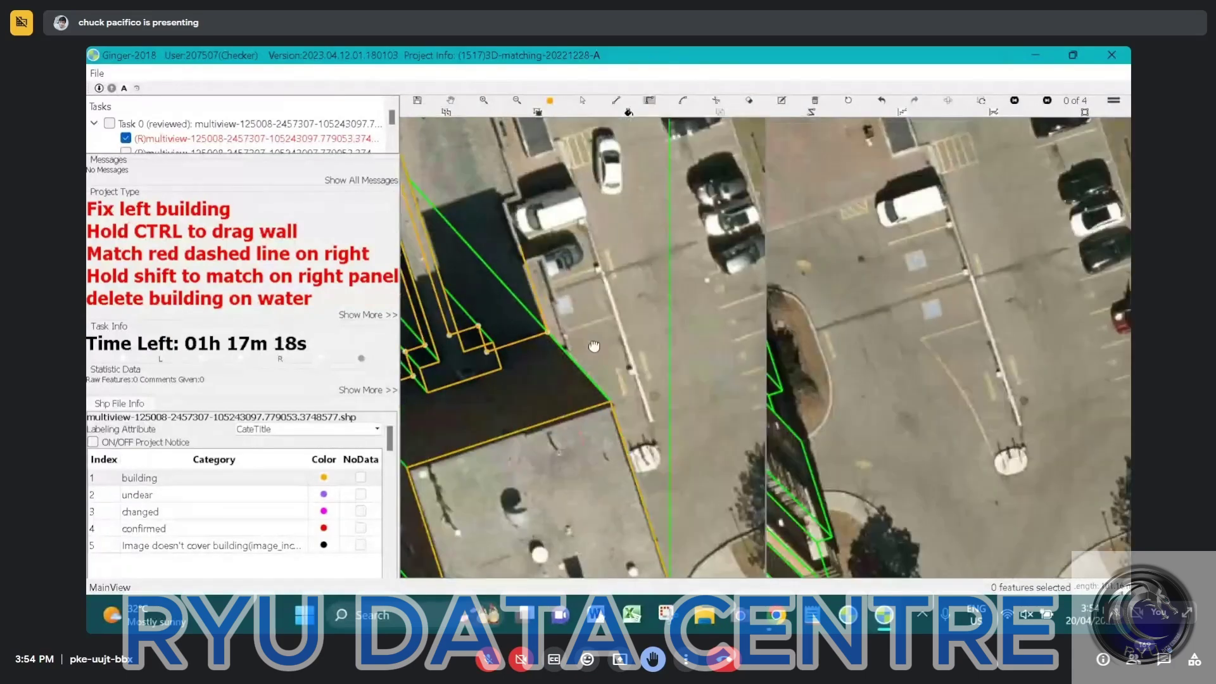
scroll(600, 347, up, 2)
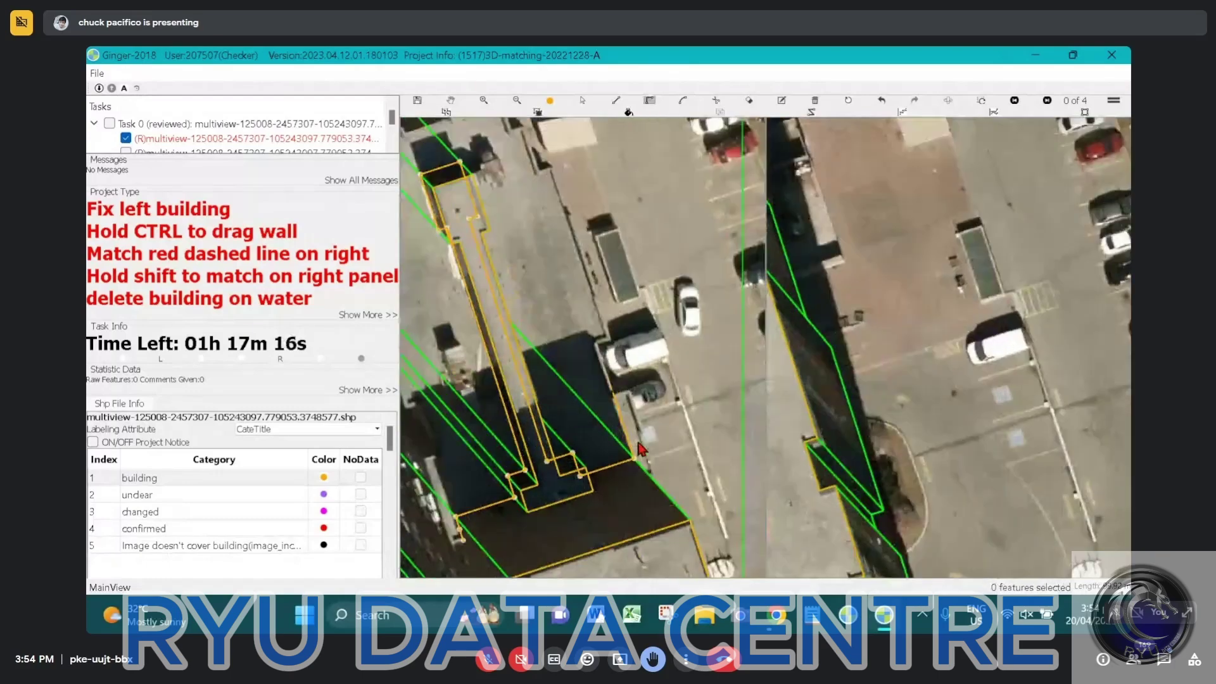
scroll(641, 448, up, 2)
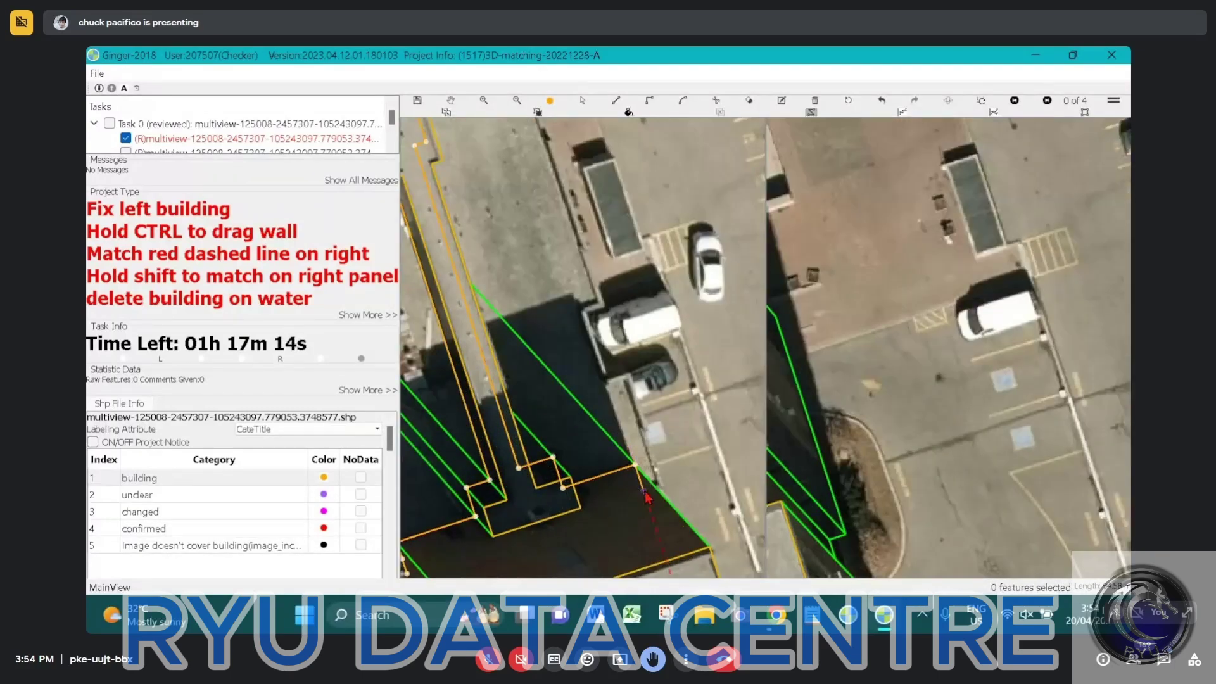
Continue the far section's outline around the small corner ledge and the notches beside the parked vehicles
click(644, 491)
key(r)
scroll(658, 487, up, 2)
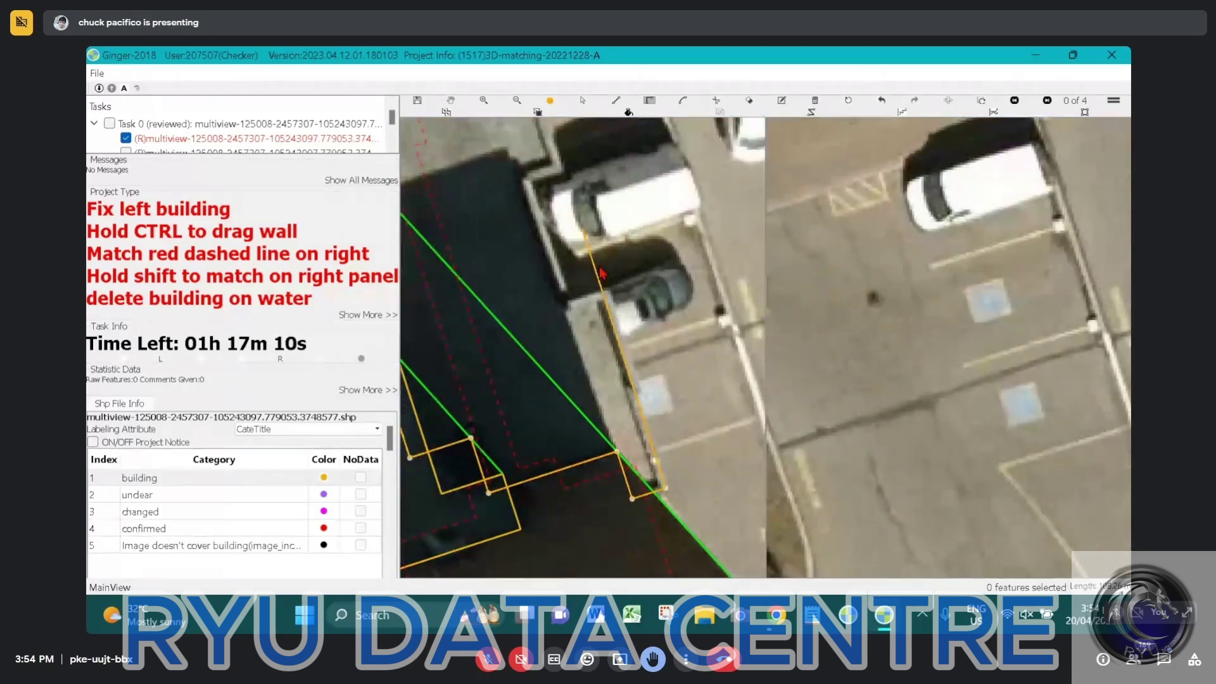
click(570, 308)
click(568, 304)
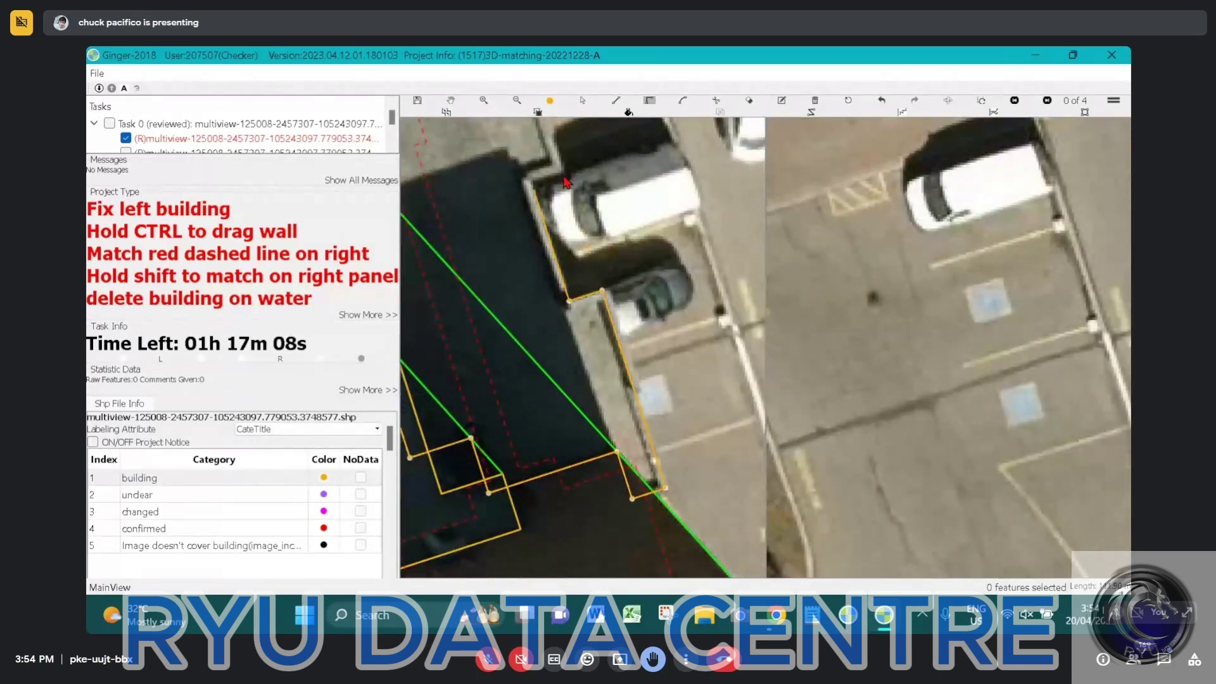
drag(565, 182, 597, 325)
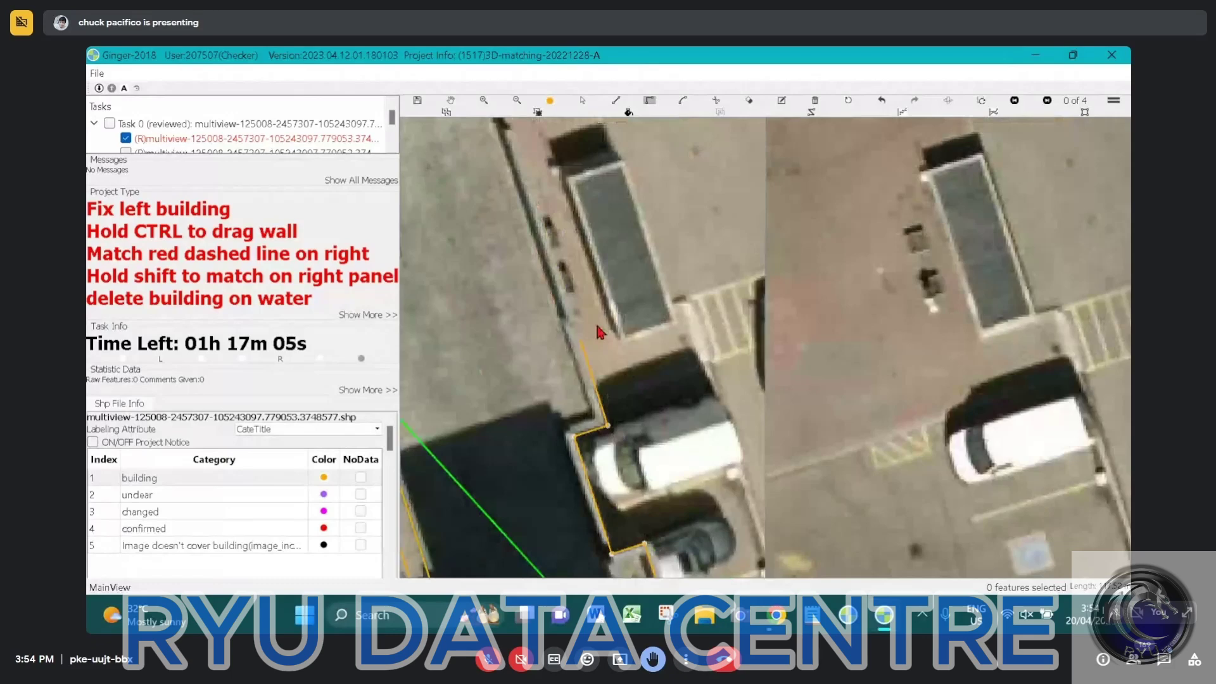
Trace the far section's long parking-lot edge and the stepped notches at its outer corner, continuing onto the end edge
drag(552, 211, 582, 315)
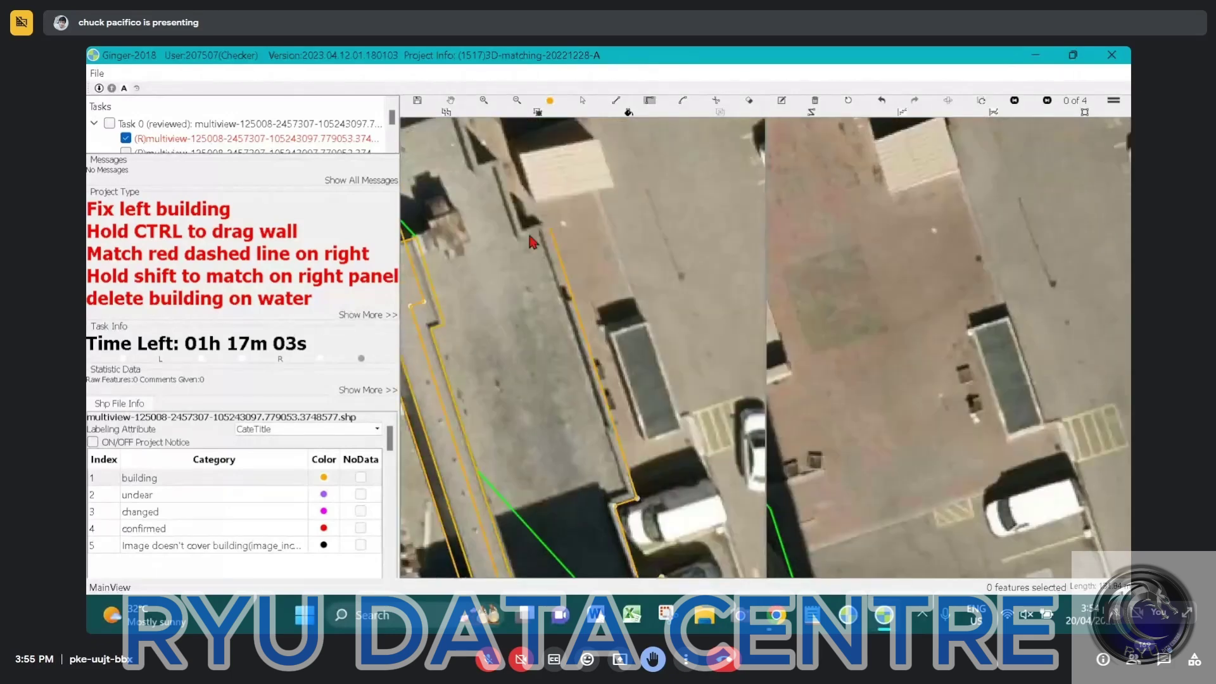
click(520, 233)
click(497, 158)
click(477, 166)
drag(534, 187, 656, 271)
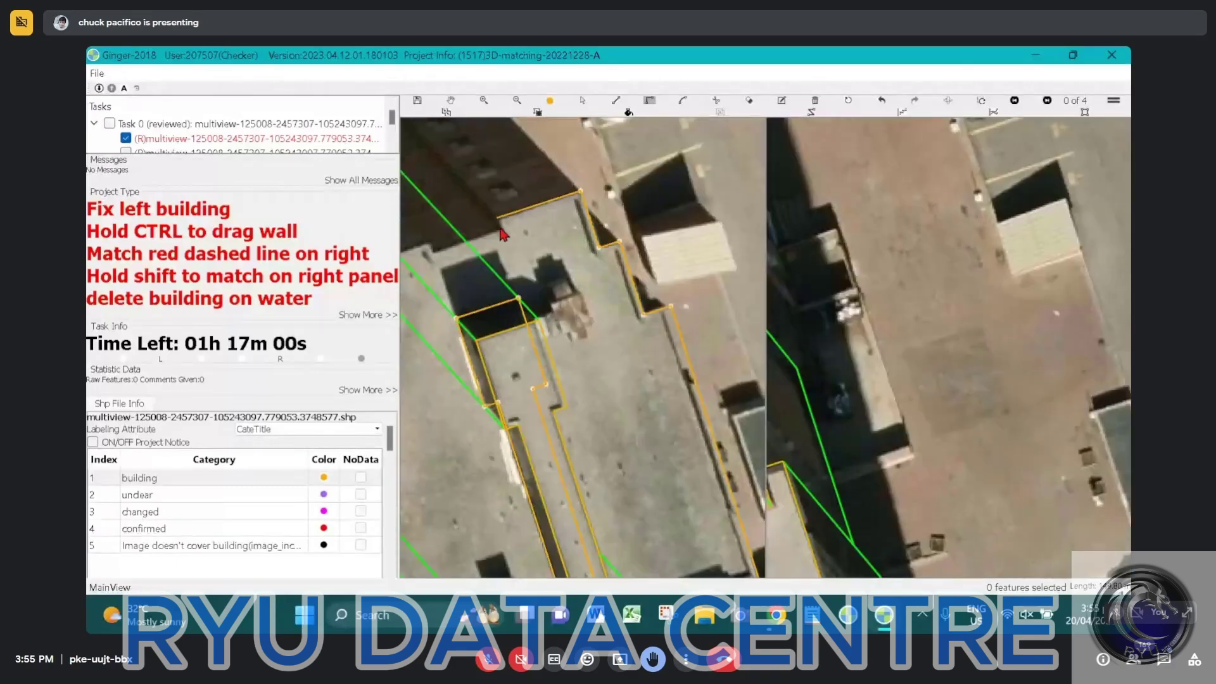